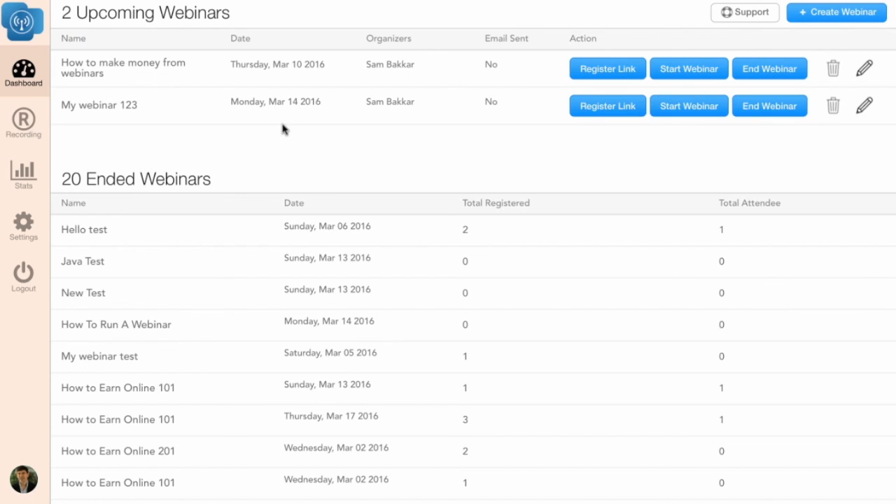
Step: Create and save a new webinar named "How to make money from webinars" with recording enabled
{"action": "scroll", "coordinate": [283, 130], "scroll_direction": "down", "scroll_amount": 1}
{"action": "scroll", "coordinate": [282, 129], "scroll_direction": "down", "scroll_amount": 3}
{"action": "scroll", "coordinate": [282, 129], "scroll_direction": "up", "scroll_amount": 3}
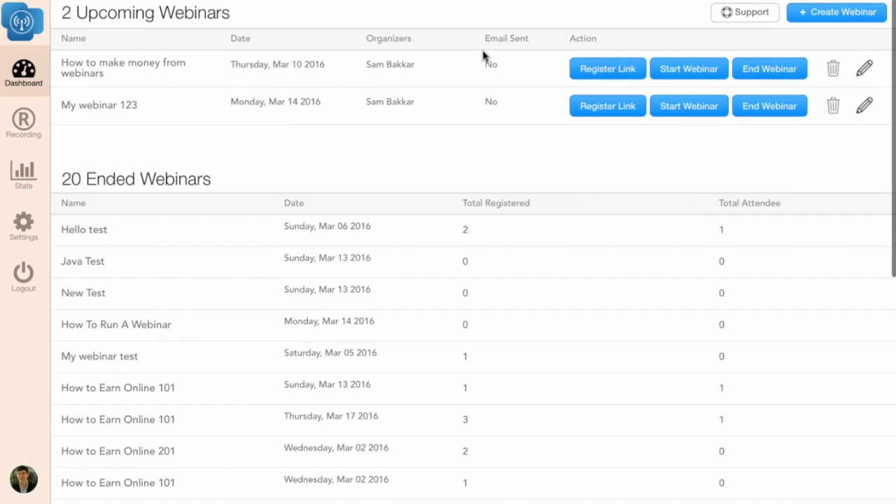
{"action": "left_click", "coordinate": [841, 17]}
{"action": "left_click", "coordinate": [412, 96]}
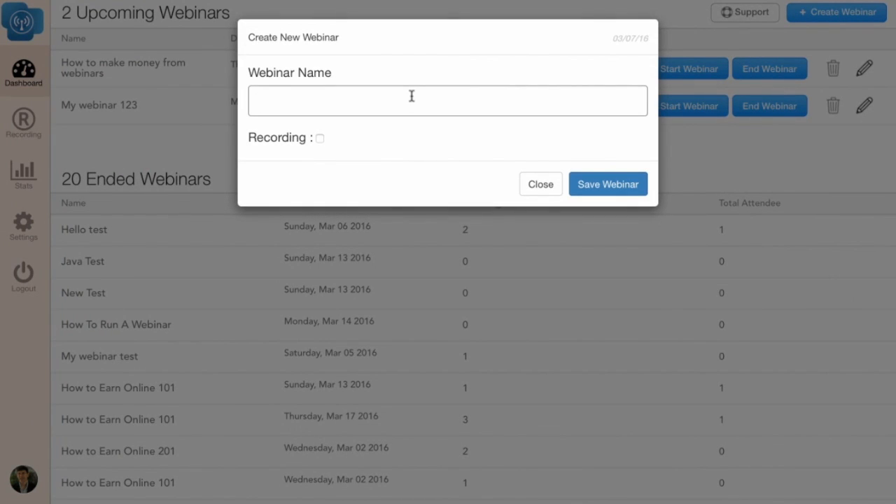
{"action": "type", "text": "How to ake"}
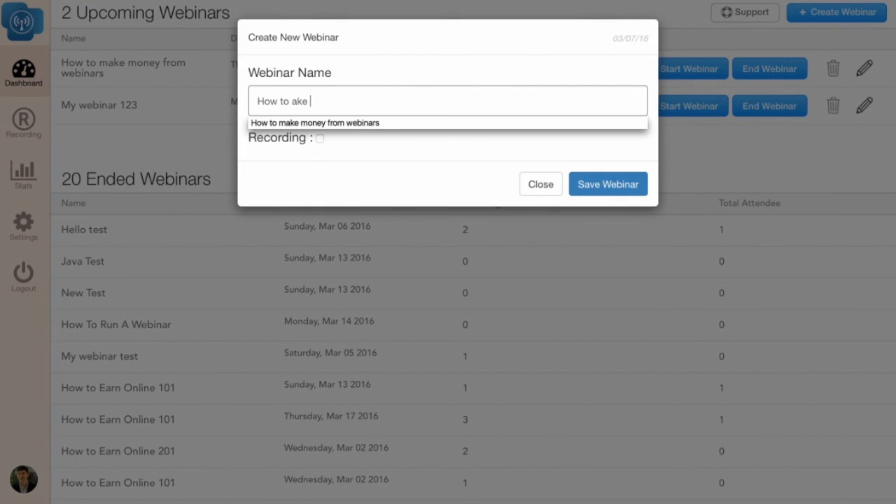
{"action": "key", "text": "BackSpace"}
{"action": "key", "text": "BackSpace"}
{"action": "type", "text": "make"}
{"action": "left_click", "coordinate": [316, 125]}
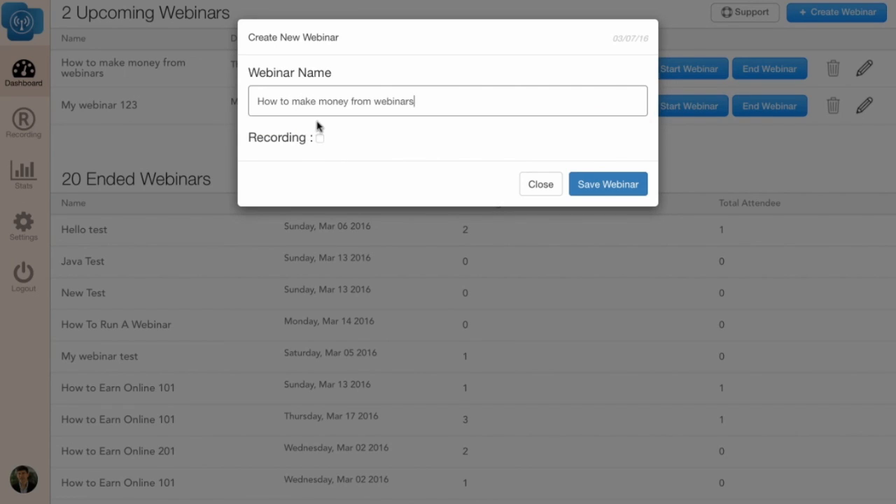
{"action": "left_click", "coordinate": [320, 138]}
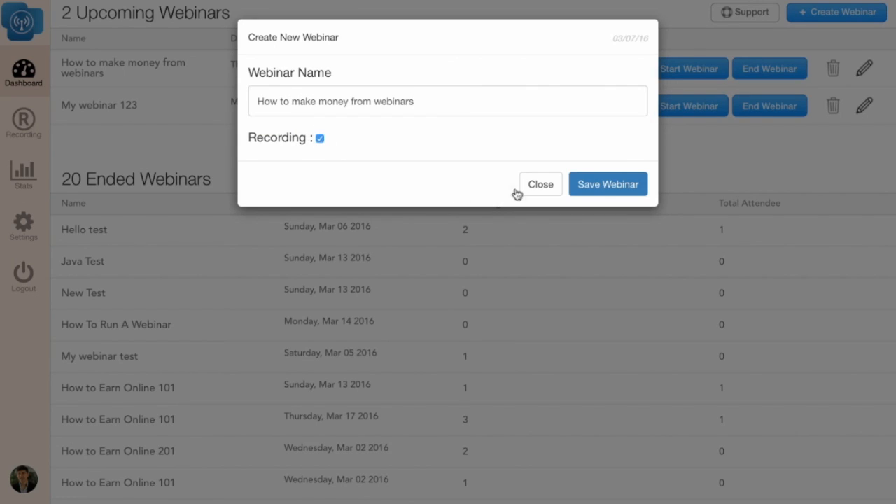
{"action": "left_click", "coordinate": [606, 188]}
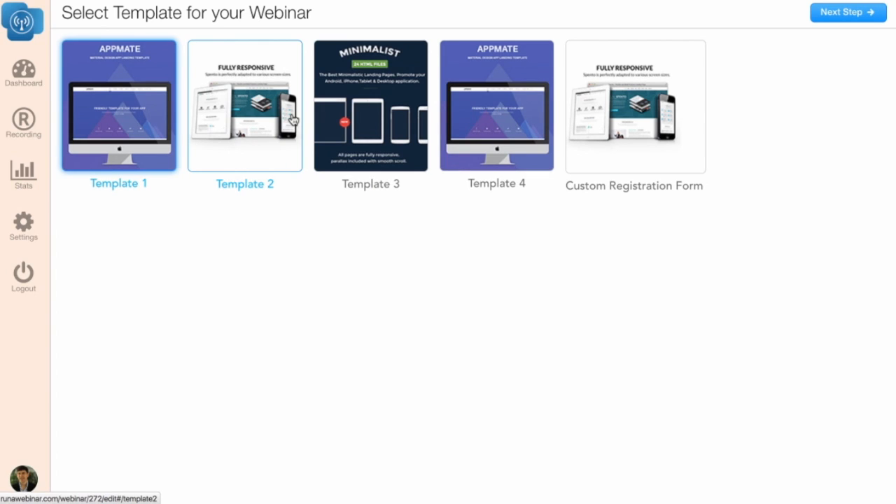
Step: Choose the Custom Registration Form and examine the webinar's opt-in forms, embed code, date and email sequence fields
{"action": "left_click", "coordinate": [616, 157]}
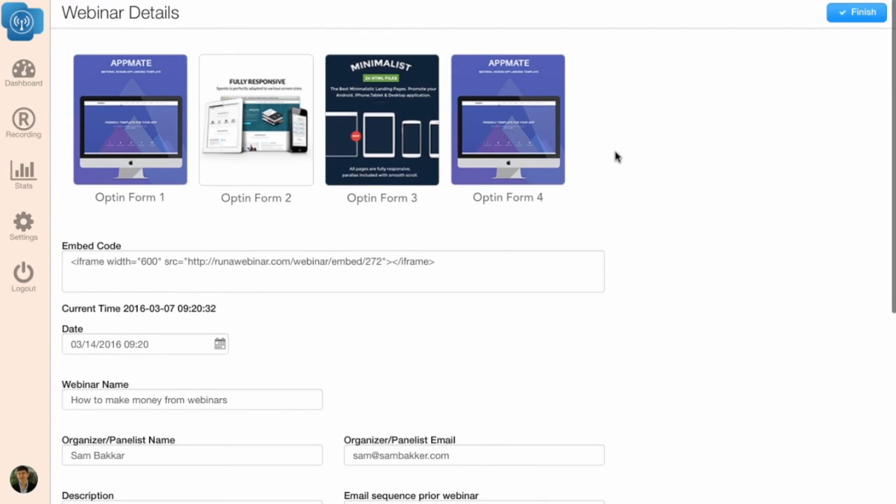
{"action": "scroll", "coordinate": [350, 415], "scroll_direction": "down", "scroll_amount": 5}
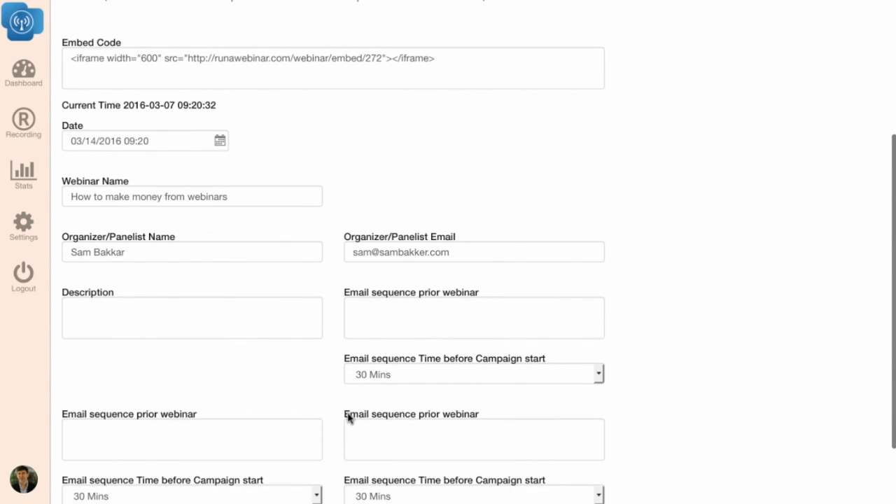
{"action": "left_click", "coordinate": [133, 57]}
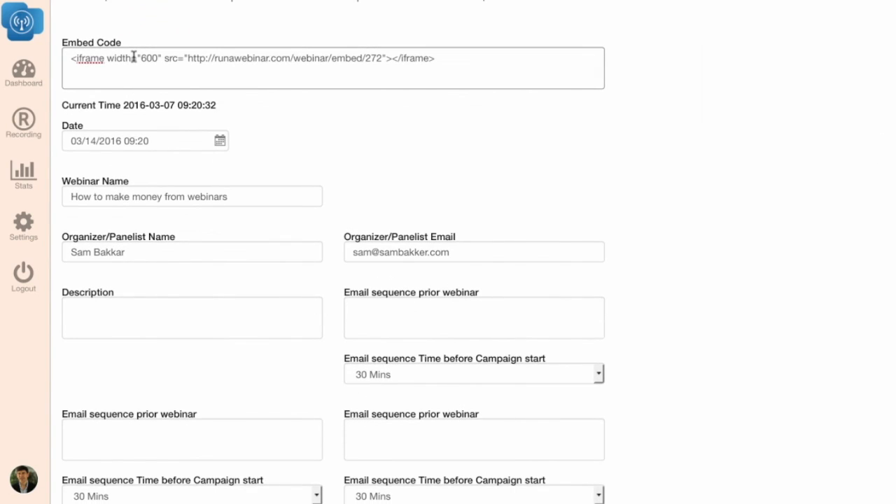
{"action": "scroll", "coordinate": [133, 57], "scroll_direction": "up", "scroll_amount": 2}
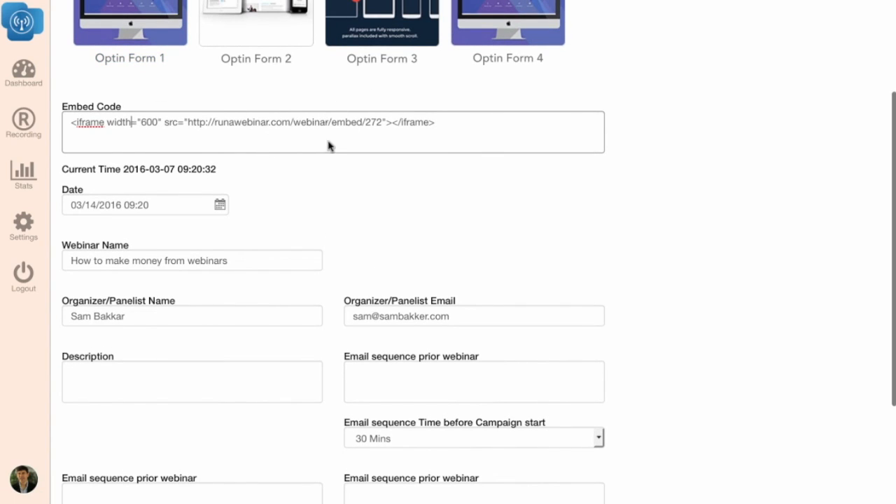
{"action": "scroll", "coordinate": [329, 140], "scroll_direction": "down", "scroll_amount": 1}
{"action": "scroll", "coordinate": [336, 166], "scroll_direction": "down", "scroll_amount": 3}
{"action": "scroll", "coordinate": [336, 163], "scroll_direction": "up", "scroll_amount": 5}
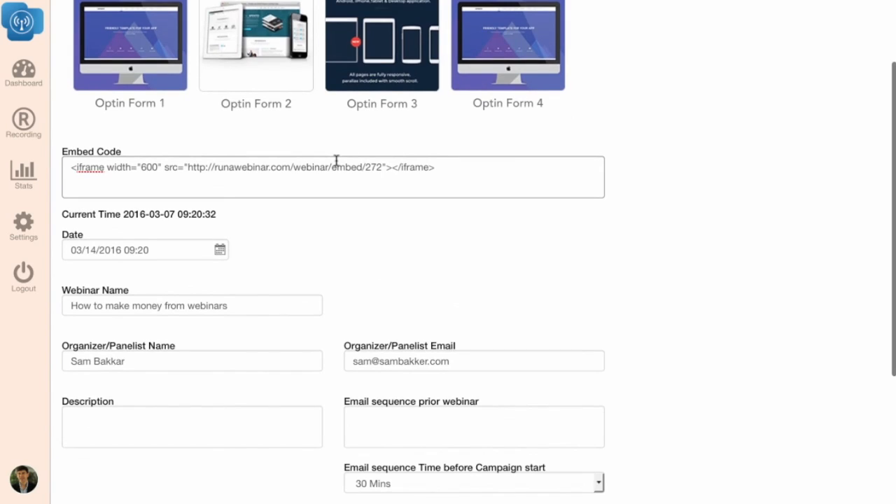
{"action": "scroll", "coordinate": [336, 161], "scroll_direction": "down", "scroll_amount": 2}
{"action": "scroll", "coordinate": [336, 164], "scroll_direction": "up", "scroll_amount": 5}
{"action": "scroll", "coordinate": [336, 166], "scroll_direction": "down", "scroll_amount": 9}
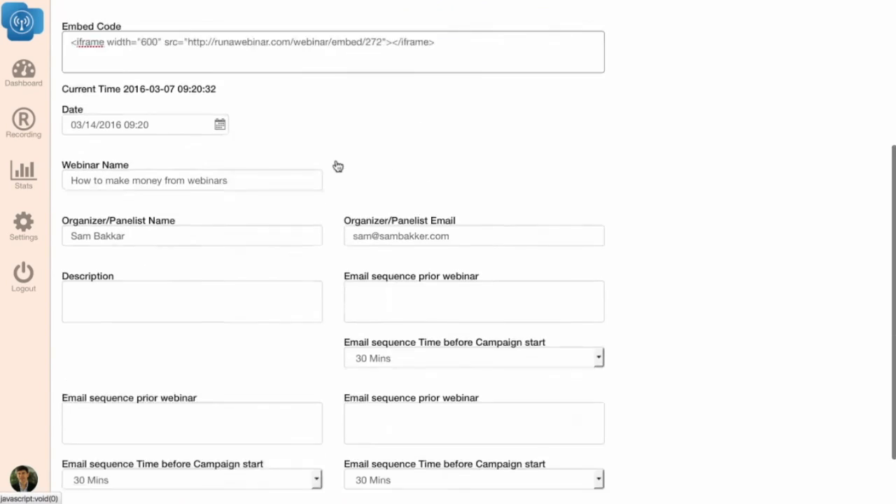
{"action": "scroll", "coordinate": [336, 165], "scroll_direction": "up", "scroll_amount": 9}
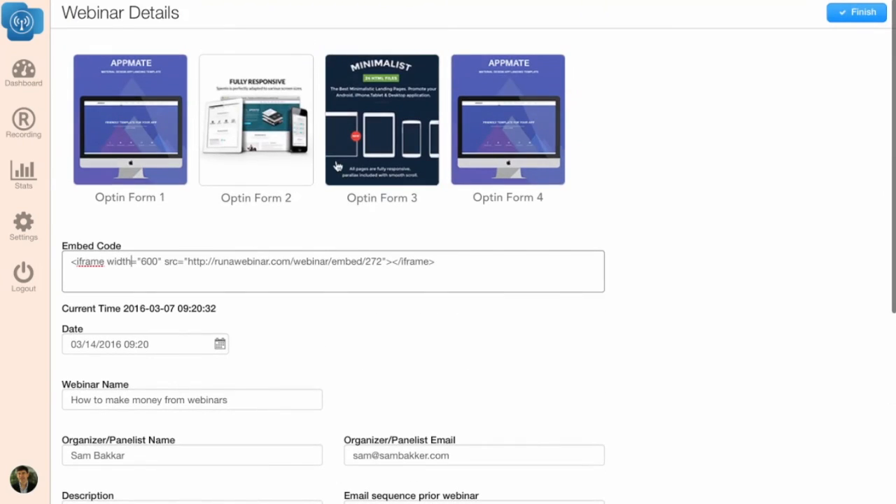
{"action": "scroll", "coordinate": [334, 226], "scroll_direction": "down", "scroll_amount": 1}
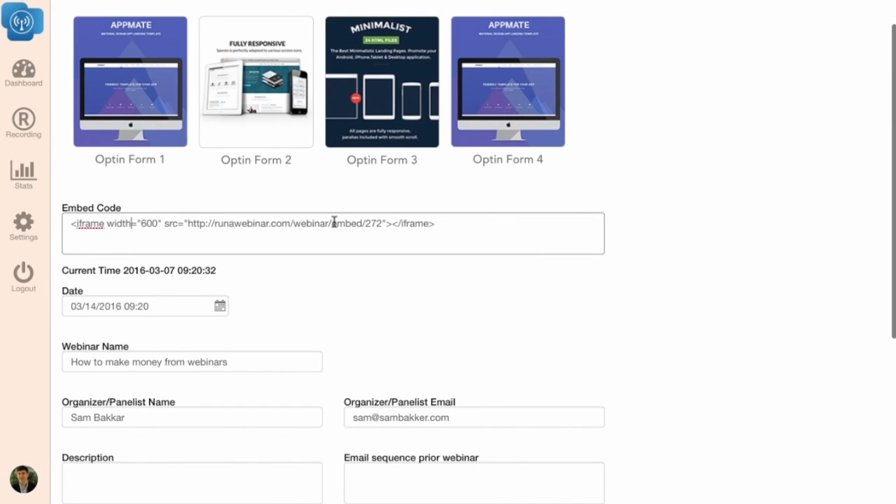
{"action": "scroll", "coordinate": [334, 224], "scroll_direction": "up", "scroll_amount": 1}
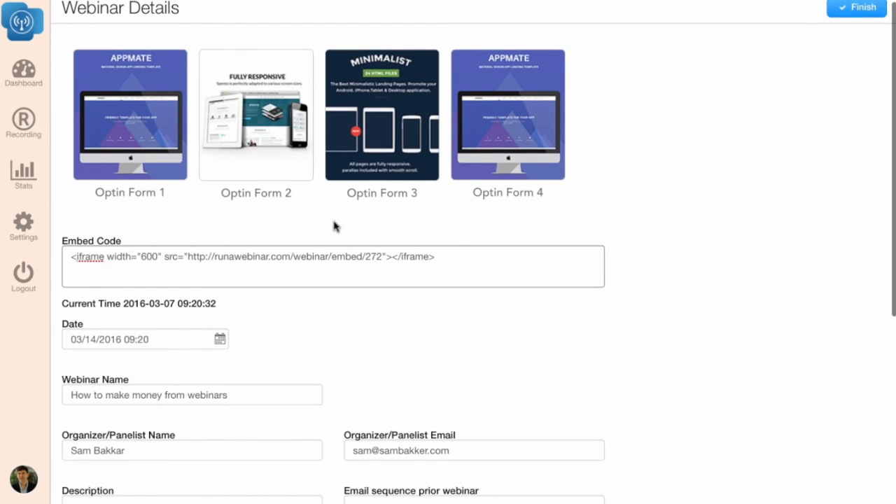
Step: Try out the opt-in form designs for the webinar, selecting Optin Form 1
{"action": "left_click", "coordinate": [150, 108]}
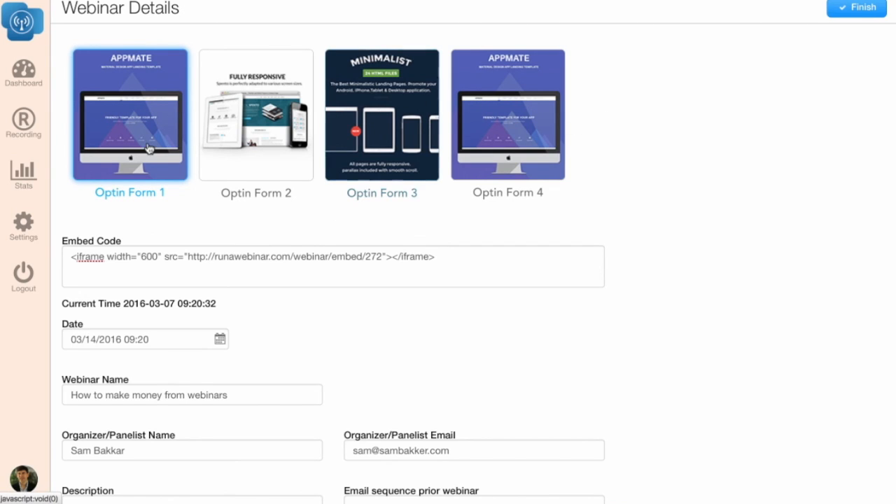
{"action": "scroll", "coordinate": [148, 147], "scroll_direction": "up", "scroll_amount": 1}
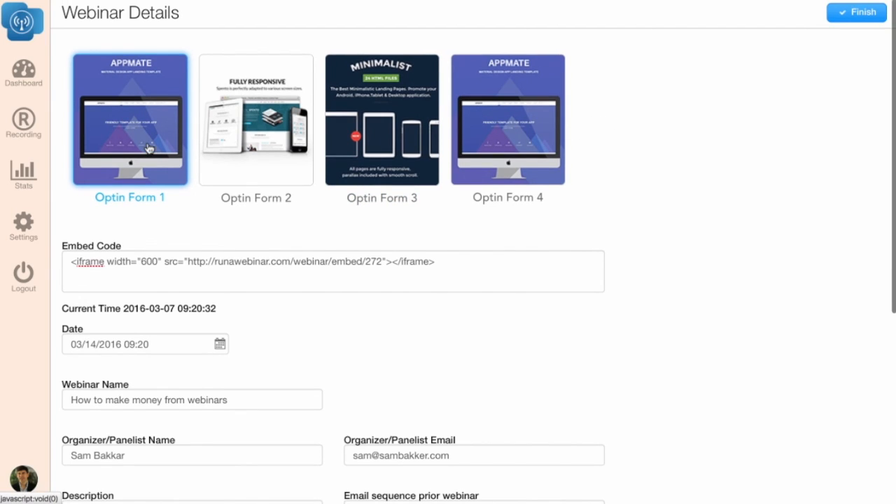
{"action": "left_click", "coordinate": [345, 119]}
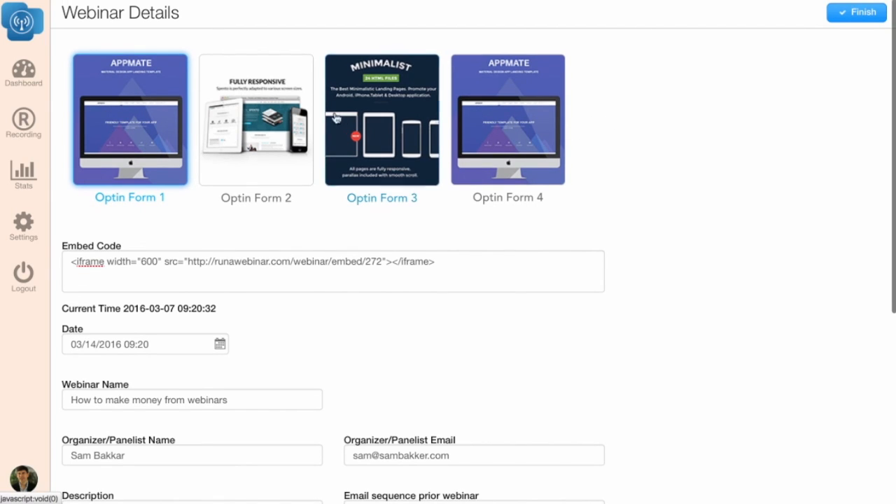
{"action": "left_click", "coordinate": [382, 119]}
{"action": "left_click", "coordinate": [255, 119]}
Step: Return to the dashboard, save "How to make money from webinars" as a new recorded webinar and continue with Template 1
{"action": "left_click", "coordinate": [23, 70]}
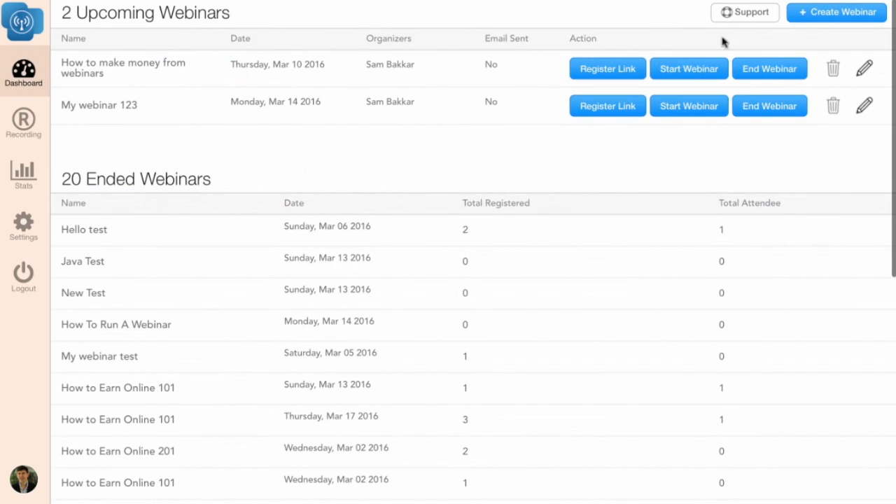
{"action": "left_click", "coordinate": [830, 16]}
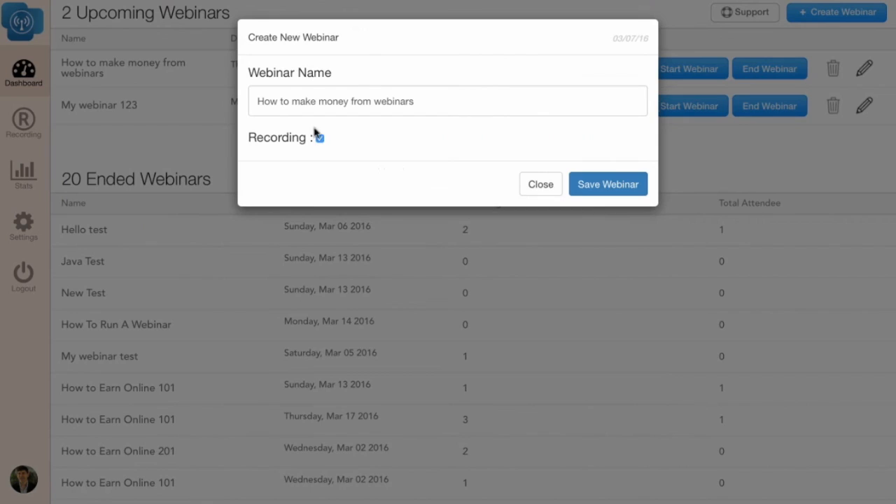
{"action": "left_click", "coordinate": [589, 187]}
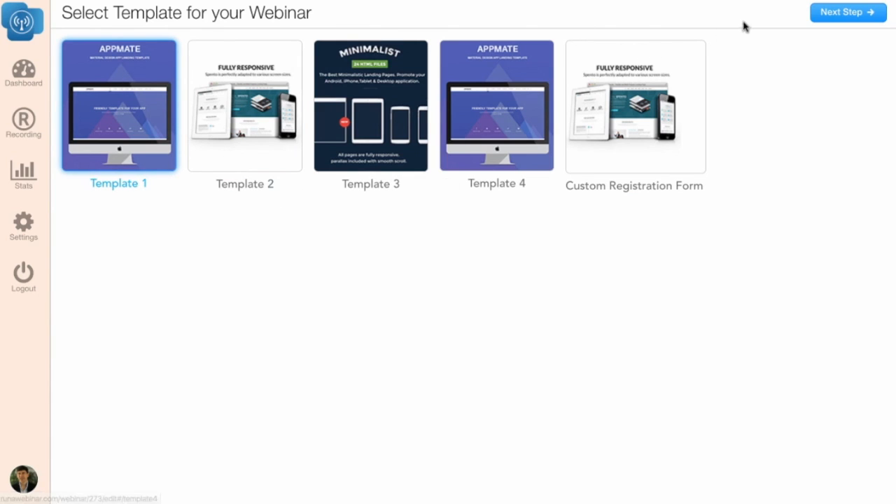
{"action": "left_click", "coordinate": [821, 12]}
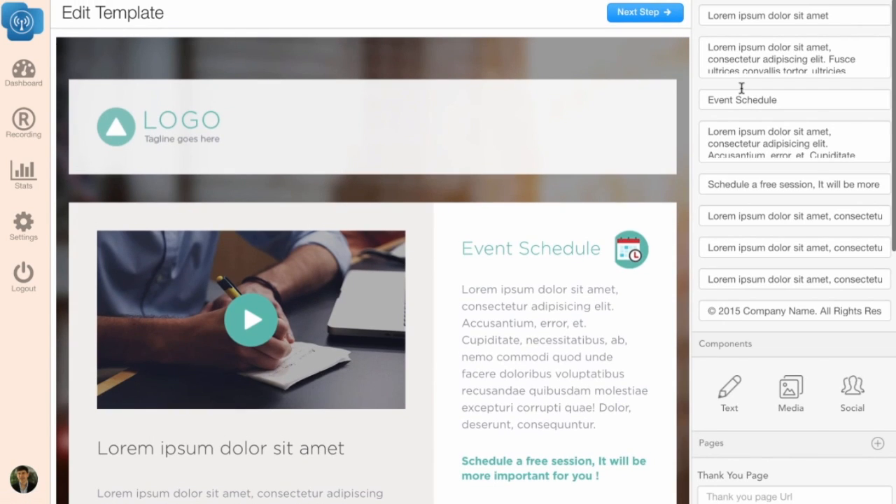
Step: Replace the template's main headline below the video with "Make Money With Webinars"
{"action": "scroll", "coordinate": [740, 84], "scroll_direction": "down", "scroll_amount": 3}
{"action": "scroll", "coordinate": [584, 106], "scroll_direction": "down", "scroll_amount": 5}
{"action": "scroll", "coordinate": [582, 100], "scroll_direction": "up", "scroll_amount": 6}
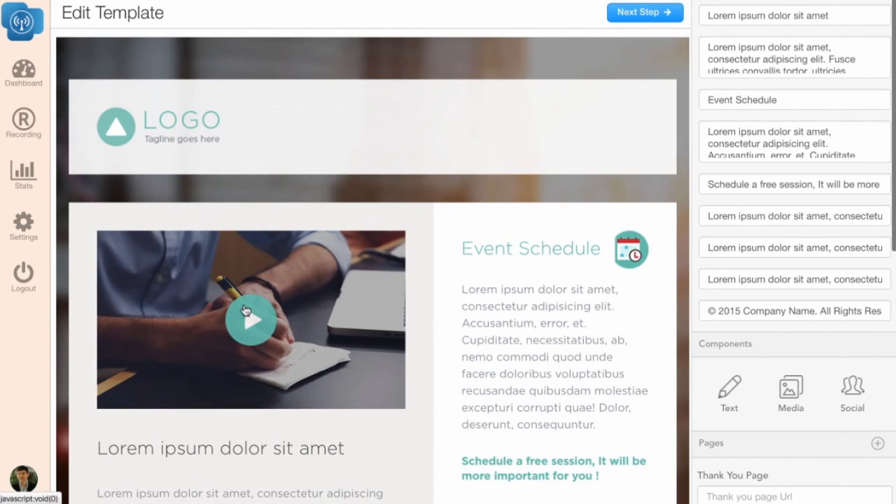
{"action": "scroll", "coordinate": [506, 75], "scroll_direction": "down", "scroll_amount": 1}
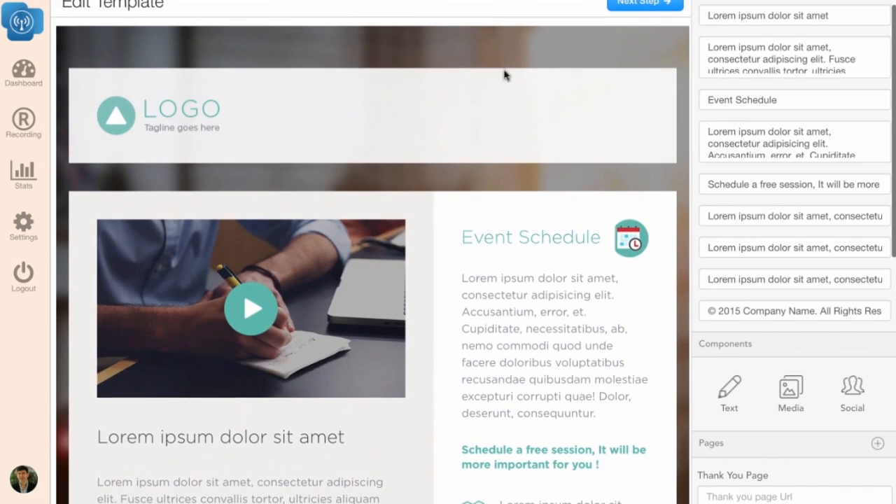
{"action": "scroll", "coordinate": [478, 268], "scroll_direction": "up", "scroll_amount": 1}
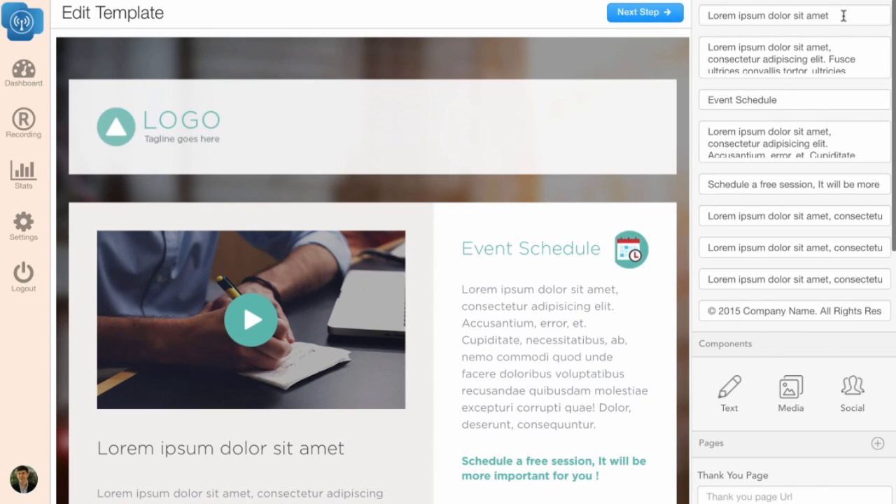
{"action": "left_click_drag", "start_coordinate": [844, 16], "coordinate": [706, 16]}
{"action": "type", "text": "M"}
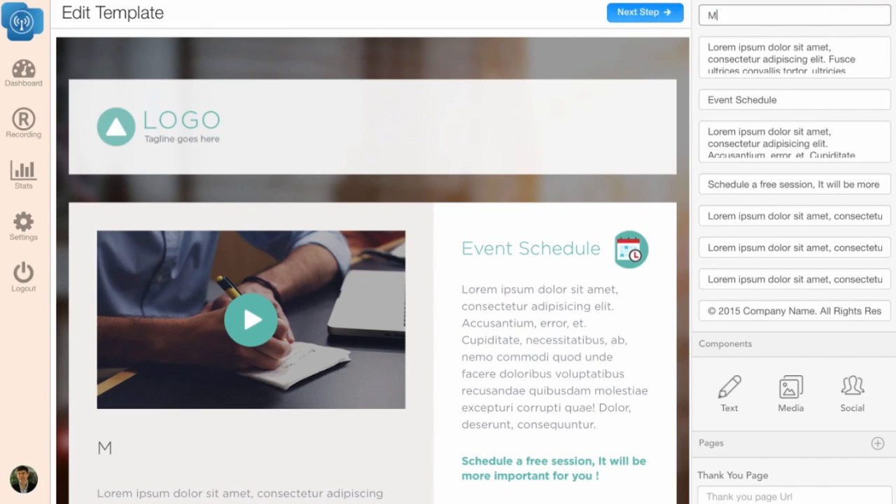
{"action": "type", "text": "ake Money With Webinars"}
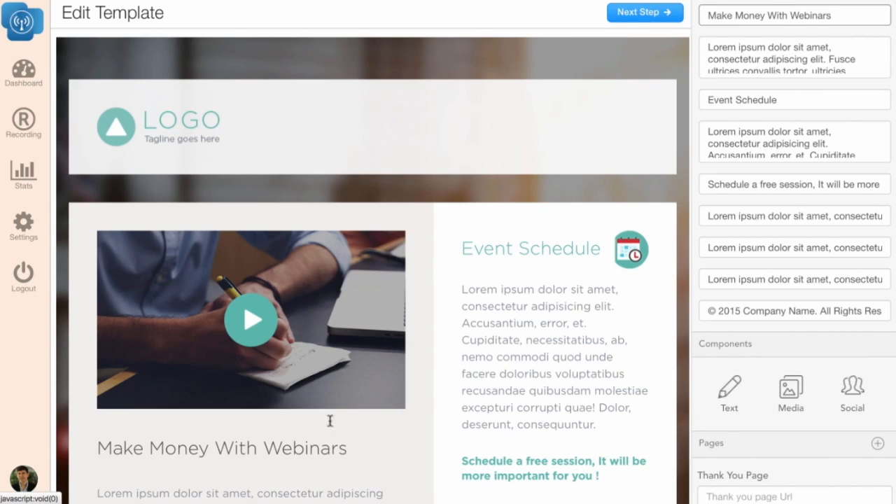
Step: Set the template's description to "This is a really special webinar about webinars thats going to show you how to make money with webinars."
{"action": "left_click", "coordinate": [738, 65]}
{"action": "key", "text": "ctrl+a"}
{"action": "type", "text": "This is a rea"}
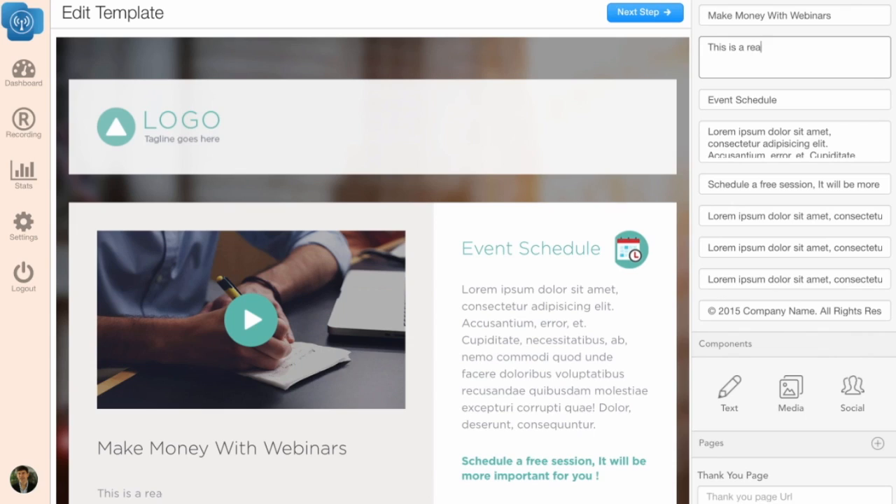
{"action": "type", "text": "lly special webinar "}
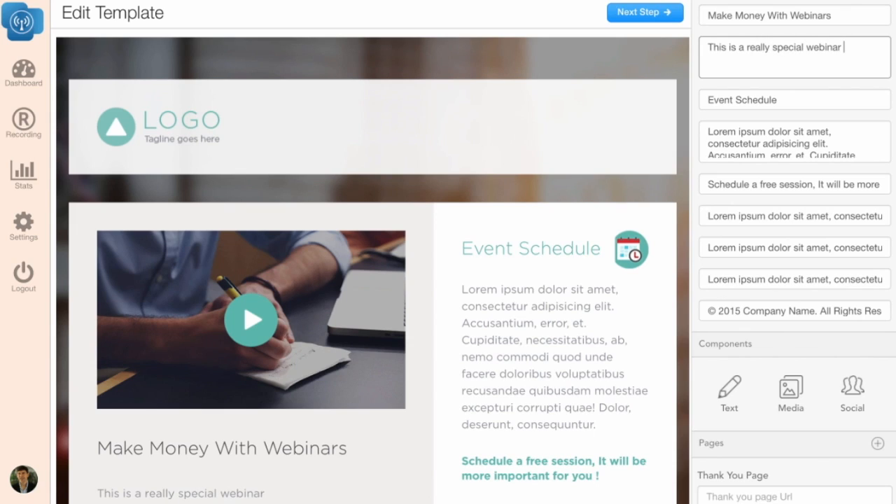
{"action": "type", "text": "about webinars th"}
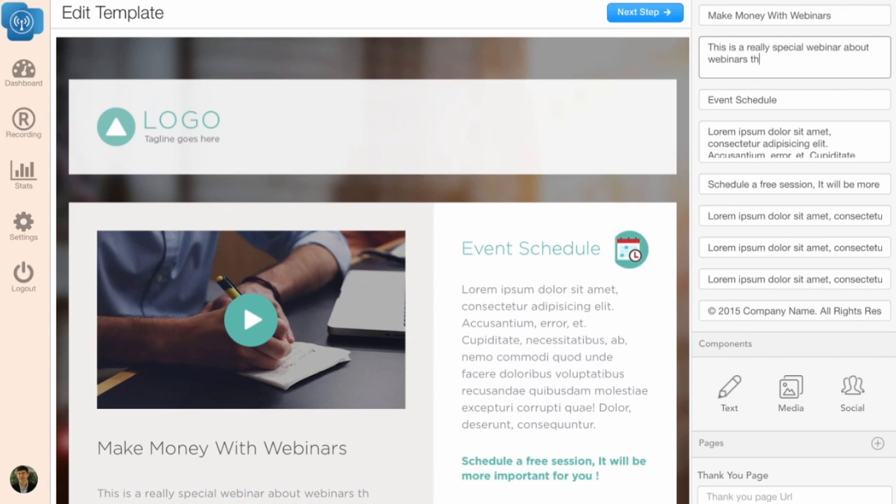
{"action": "type", "text": "ats going to show you how to make money "}
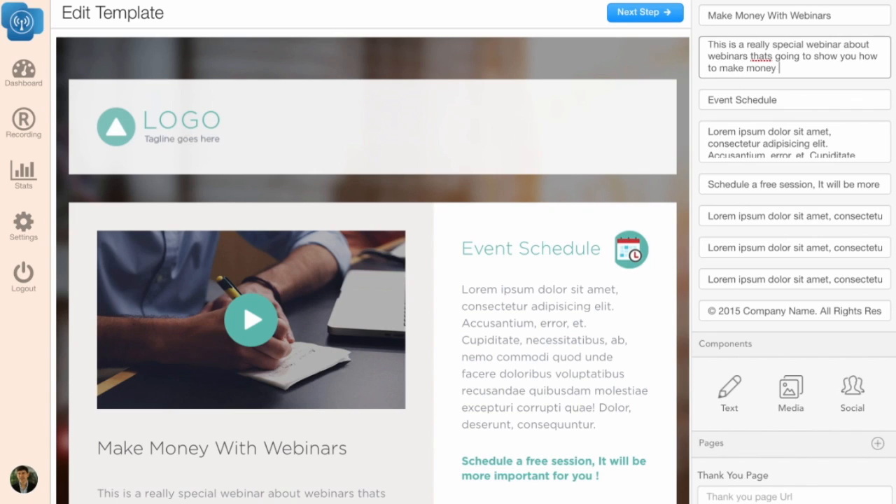
{"action": "type", "text": "with webinars."}
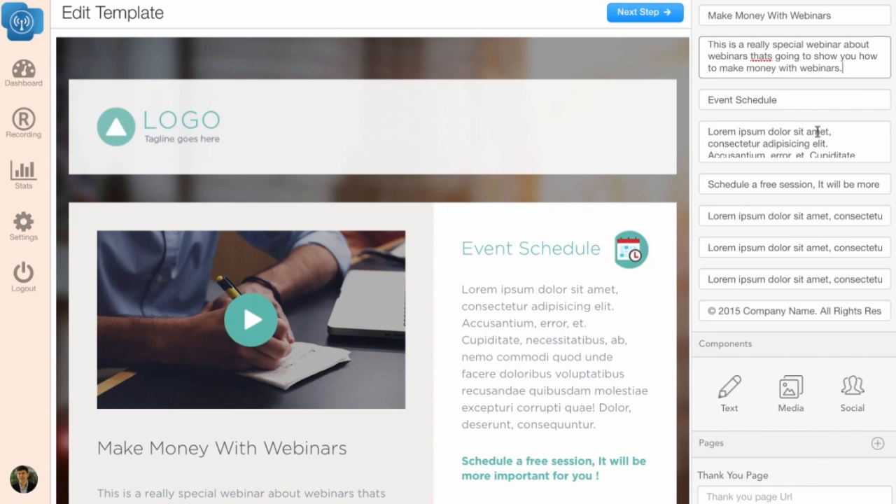
Step: Replace the "Event Schedule" heading with the date "14th March"
{"action": "key", "text": "Tab"}
{"action": "type", "text": "S"}
{"action": "key", "text": "BackSpace"}
{"action": "type", "text": "14th M"}
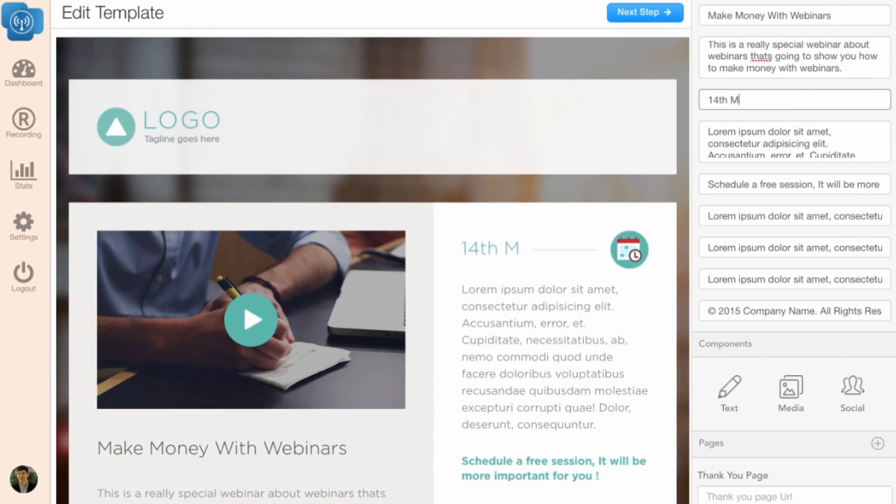
{"action": "type", "text": "arch 201"}
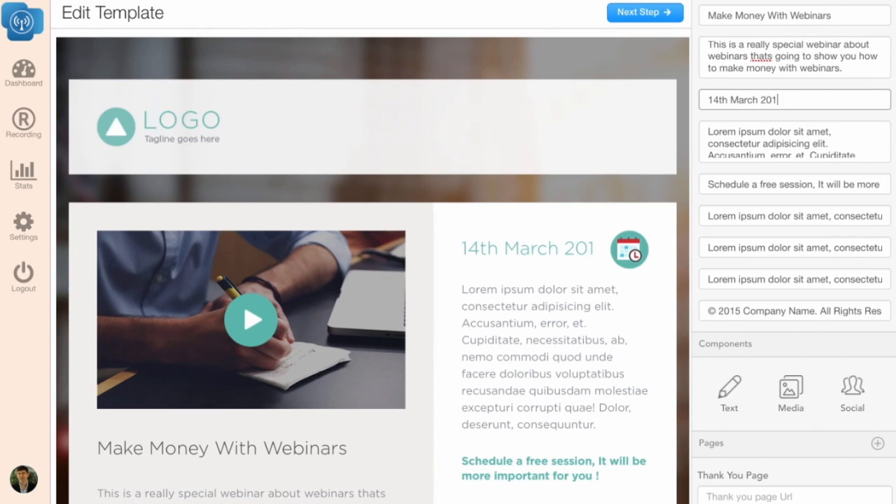
{"action": "type", "text": "6"}
{"action": "key", "text": "BackSpace"}
{"action": "key", "text": "BackSpace"}
{"action": "key", "text": "BackSpace"}
{"action": "key", "text": "BackSpace"}
{"action": "key", "text": "BackSpace"}
Step: Replace the paragraph under the "14th March" heading with "Come to this webinar it will be great."
{"action": "left_click_drag", "start_coordinate": [705, 126], "coordinate": [794, 196]}
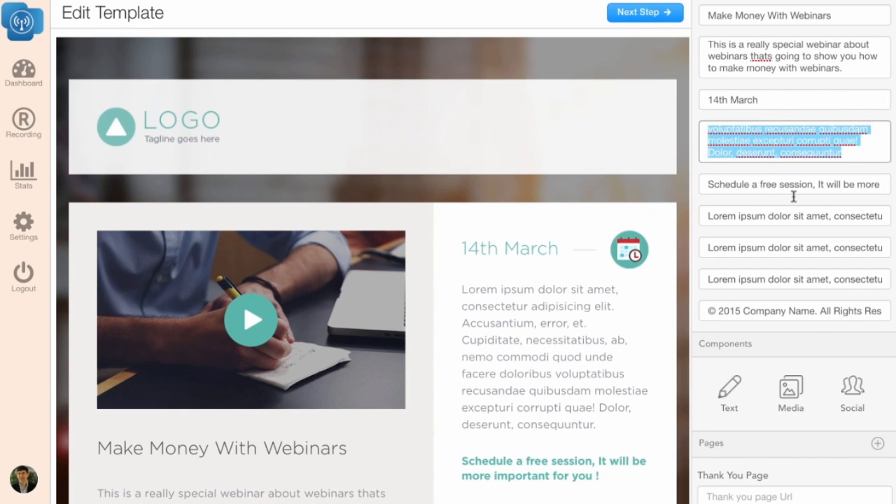
{"action": "type", "text": "Come to this webinar "}
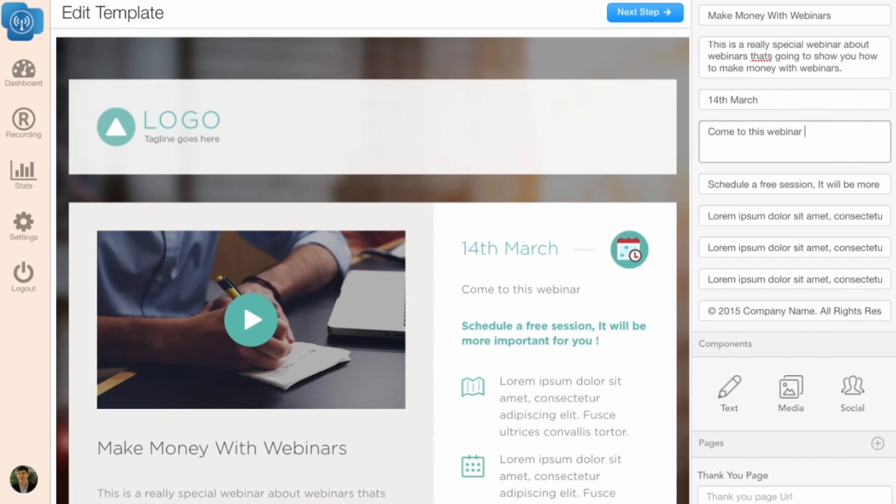
{"action": "type", "text": "it will be great"}
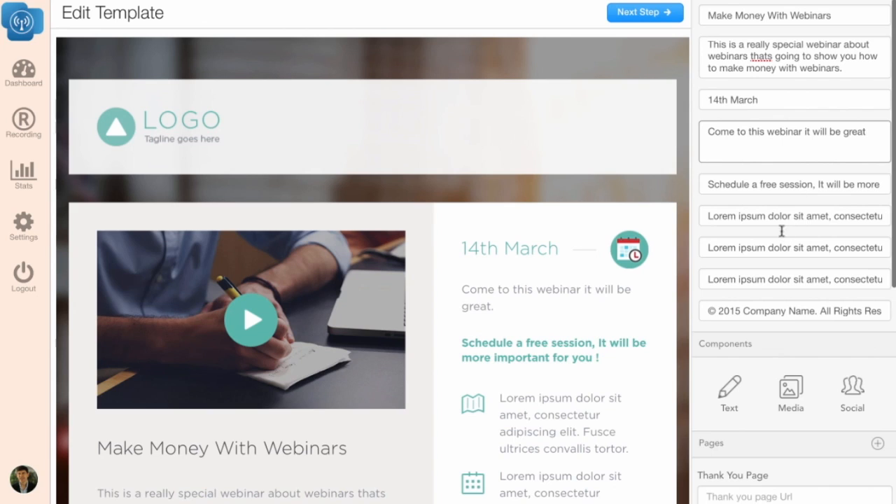
{"action": "scroll", "coordinate": [785, 230], "scroll_direction": "down", "scroll_amount": 2}
{"action": "scroll", "coordinate": [621, 362], "scroll_direction": "down", "scroll_amount": 8}
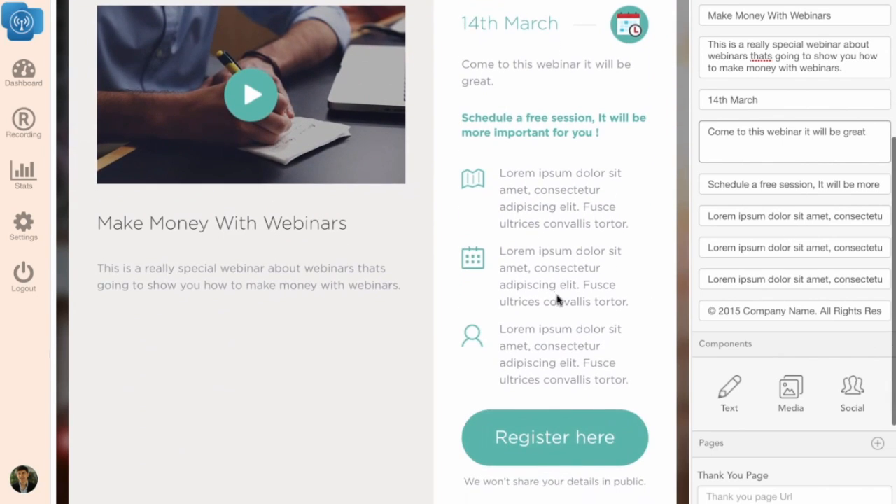
{"action": "left_click", "coordinate": [759, 490]}
{"action": "scroll", "coordinate": [759, 488], "scroll_direction": "down", "scroll_amount": 2}
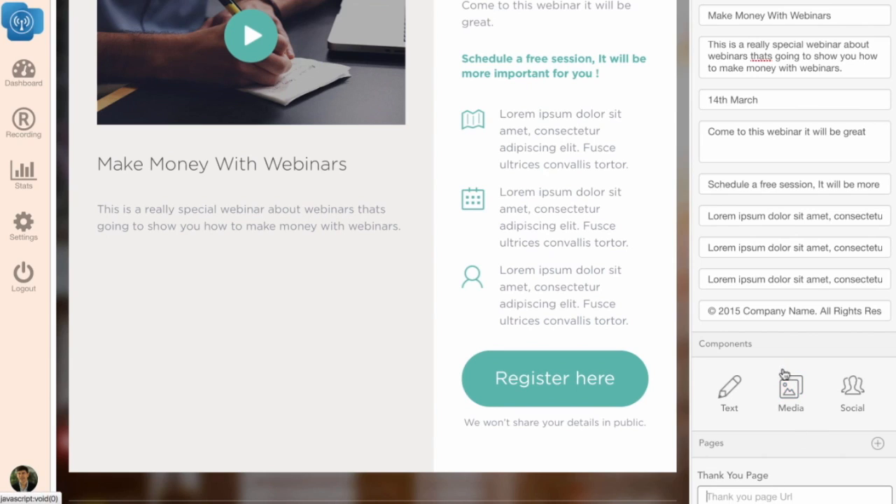
{"action": "left_click", "coordinate": [853, 389]}
{"action": "left_click", "coordinate": [725, 14]}
{"action": "scroll", "coordinate": [555, 145], "scroll_direction": "up", "scroll_amount": 5}
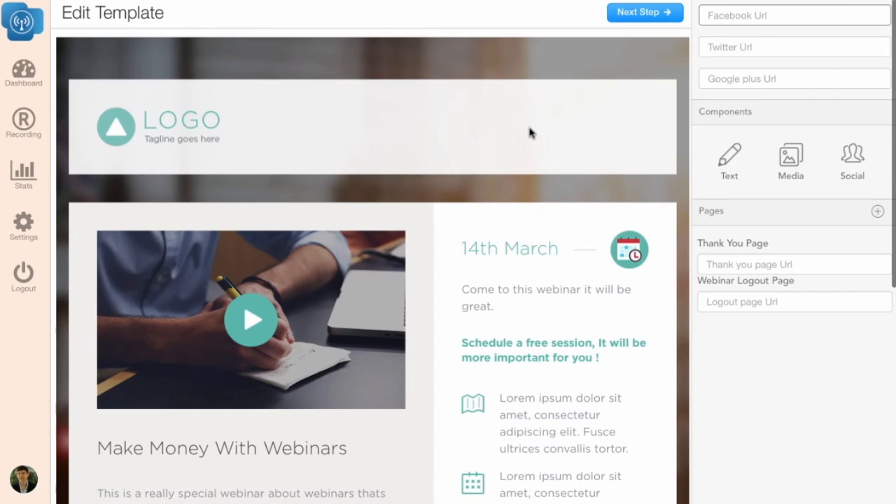
{"action": "type", "text": "http:"}
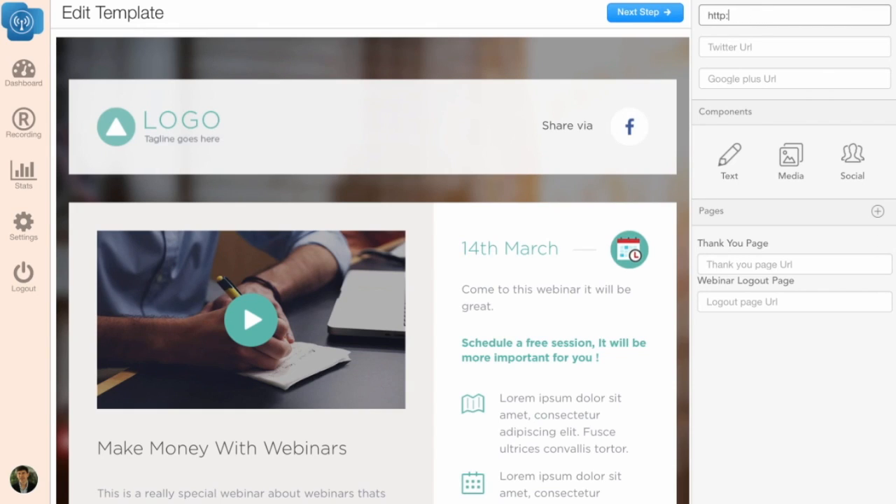
{"action": "type", "text": "//facebook.com"}
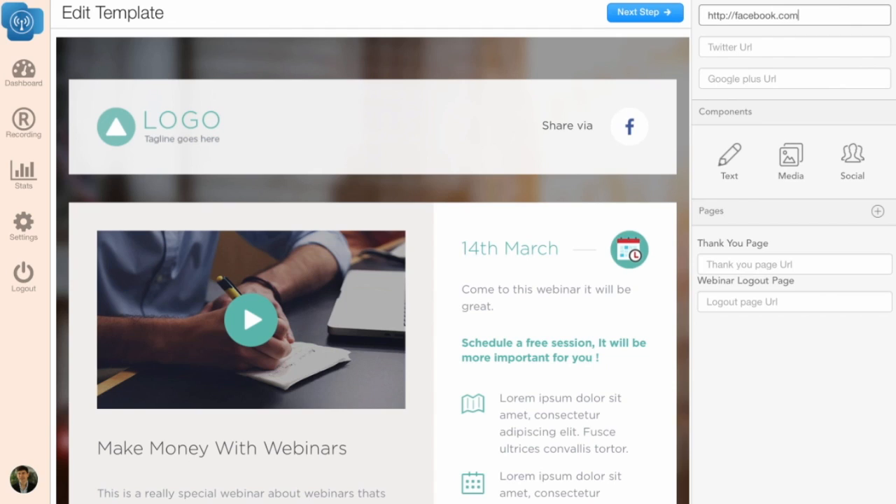
{"action": "type", "text": "/runawebinars"}
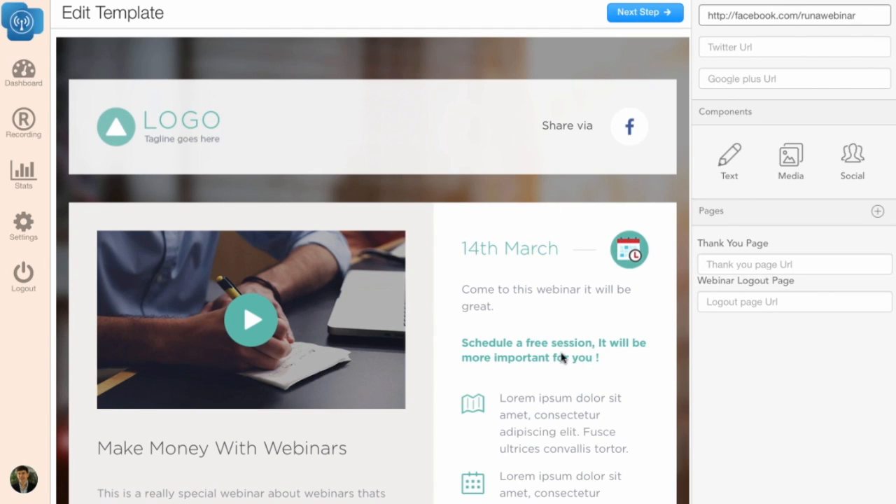
Step: Replace the template's placeholder logo with the image dashlogo.png from the Desktop and check the page layout
{"action": "left_click", "coordinate": [795, 168]}
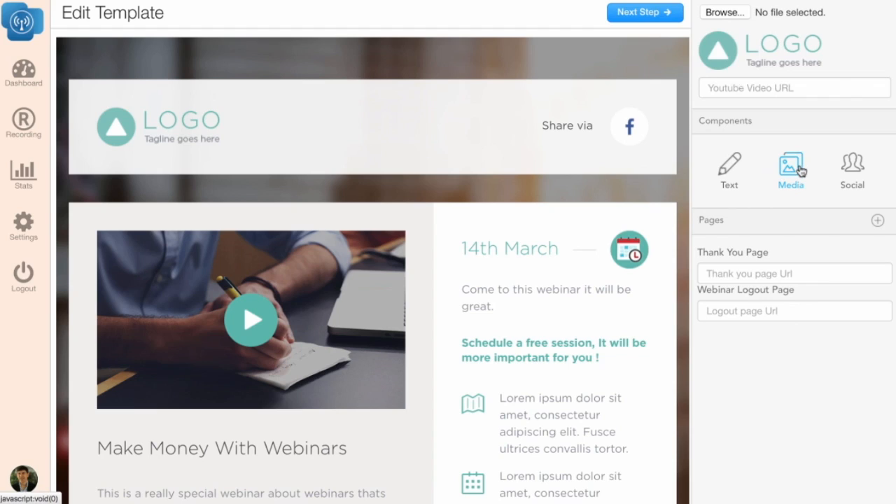
{"action": "left_click", "coordinate": [731, 12]}
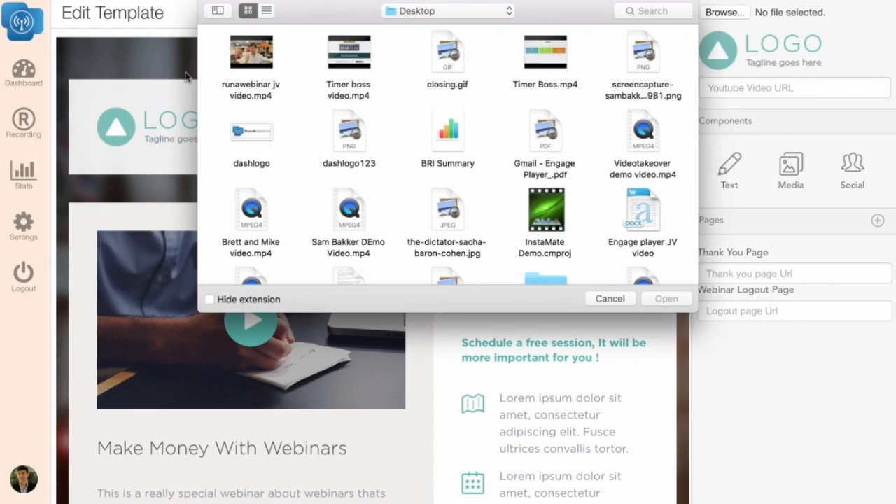
{"action": "left_click", "coordinate": [257, 133]}
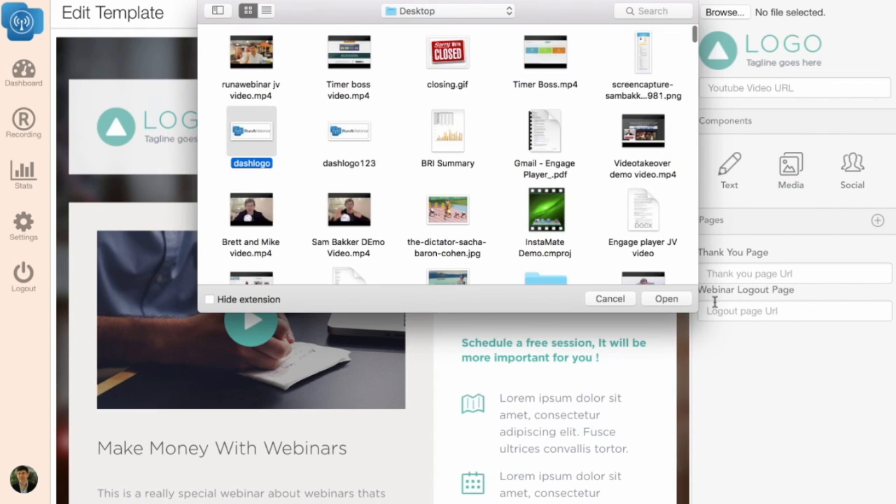
{"action": "left_click", "coordinate": [667, 299]}
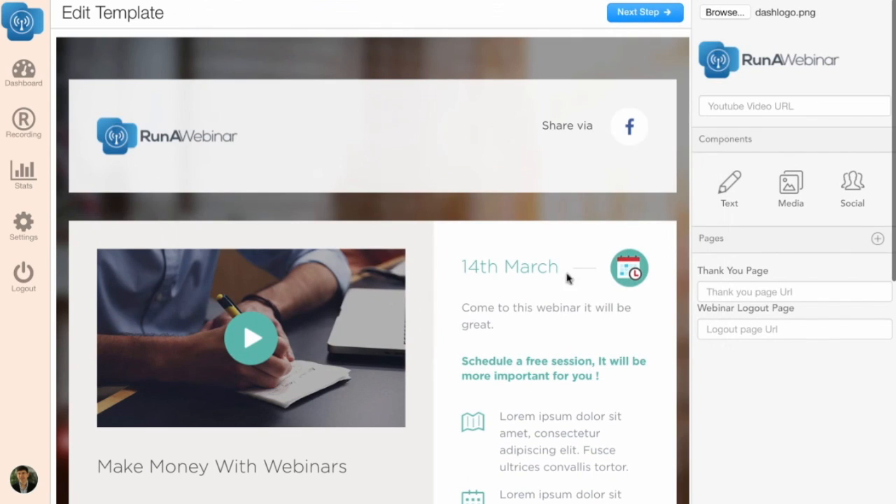
{"action": "scroll", "coordinate": [565, 225], "scroll_direction": "down", "scroll_amount": 5}
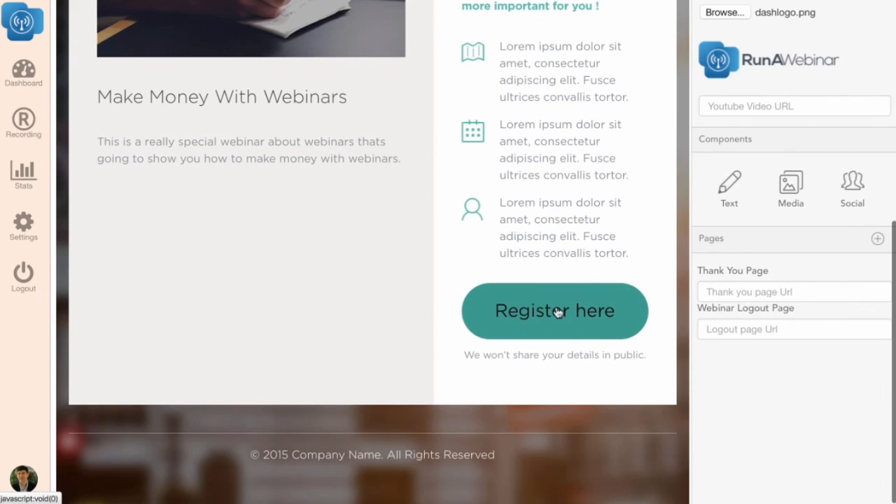
{"action": "scroll", "coordinate": [558, 313], "scroll_direction": "up", "scroll_amount": 1}
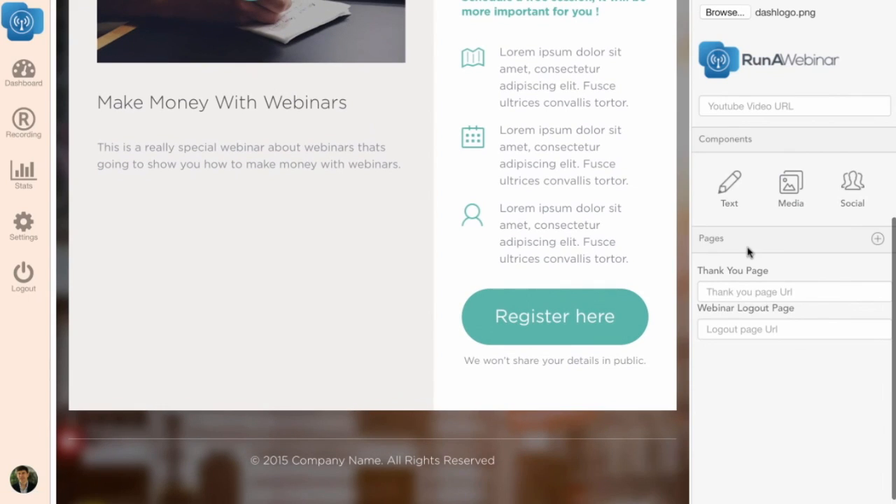
{"action": "scroll", "coordinate": [748, 250], "scroll_direction": "up", "scroll_amount": 3}
{"action": "scroll", "coordinate": [621, 332], "scroll_direction": "up", "scroll_amount": 2}
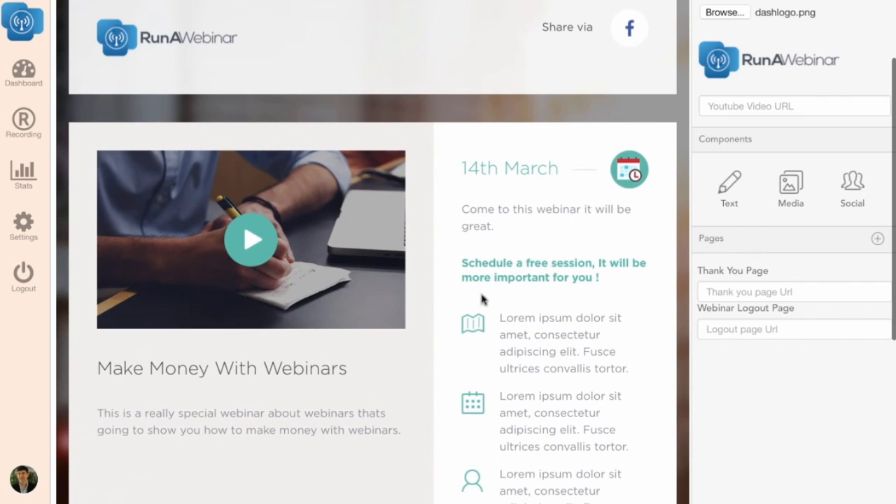
Step: Change the year in the template's copyright footer to 2016 and continue to the webinar details
{"action": "left_click", "coordinate": [728, 183]}
{"action": "scroll", "coordinate": [773, 282], "scroll_direction": "down", "scroll_amount": 1}
{"action": "left_click", "coordinate": [738, 311]}
{"action": "type", "text": "6 Company Name. All Rights Res"}
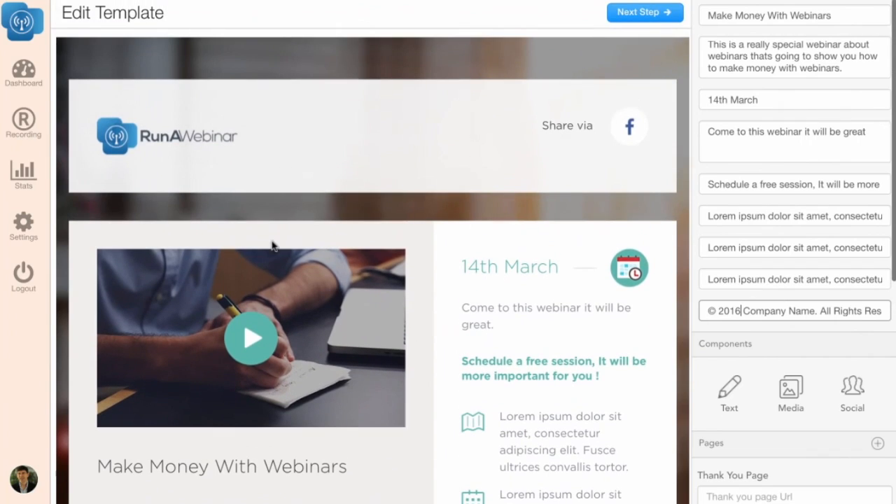
{"action": "left_click", "coordinate": [651, 13]}
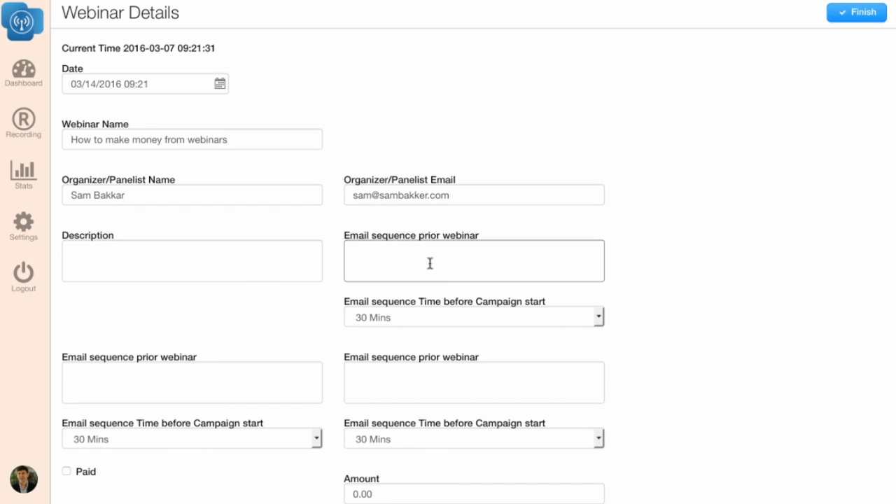
Step: Set the first email sequence to be sent 1 Hour before the campaign start
{"action": "left_click", "coordinate": [432, 320]}
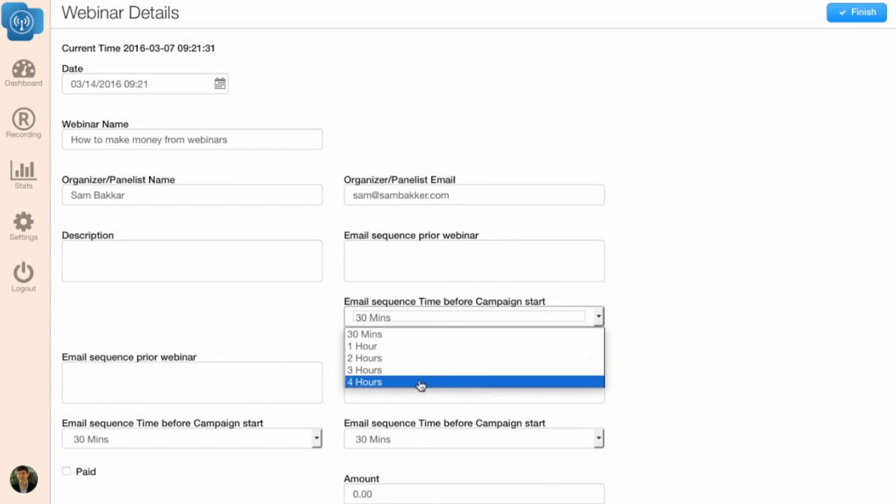
{"action": "left_click", "coordinate": [414, 346]}
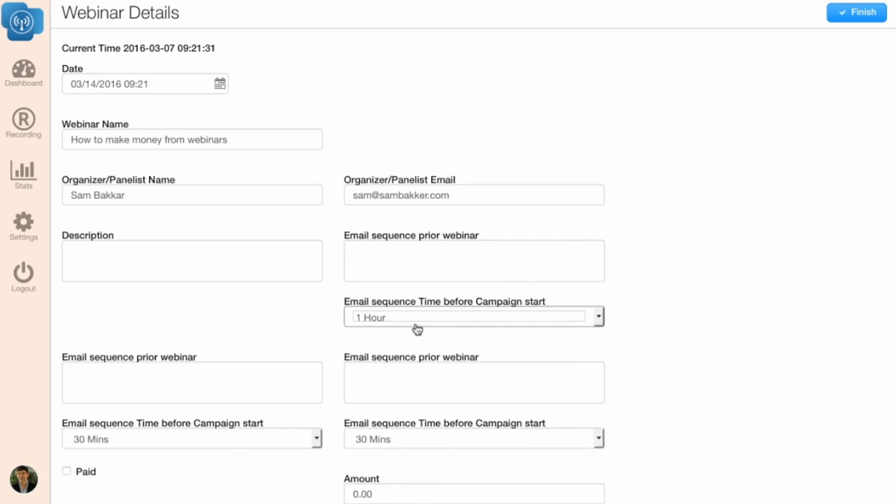
{"action": "left_click", "coordinate": [418, 325]}
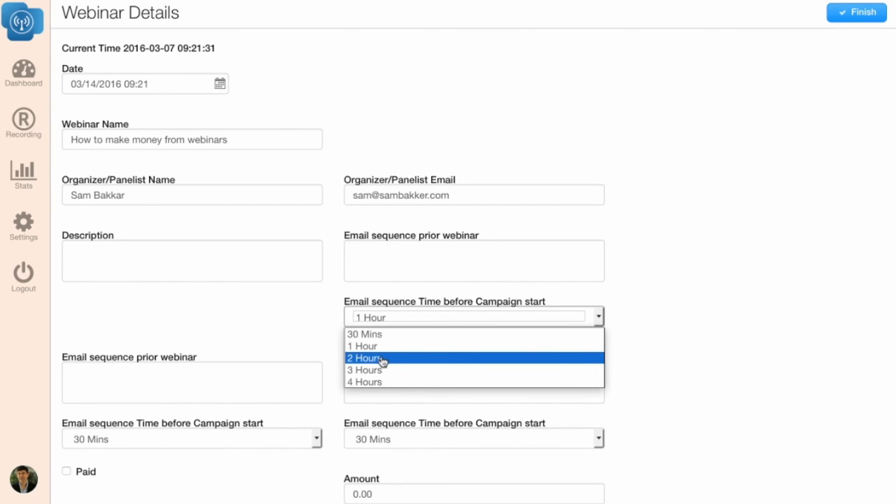
{"action": "left_click", "coordinate": [434, 263]}
Step: Schedule the webinar for 03/09/2016 at 11:00
{"action": "left_click", "coordinate": [133, 84]}
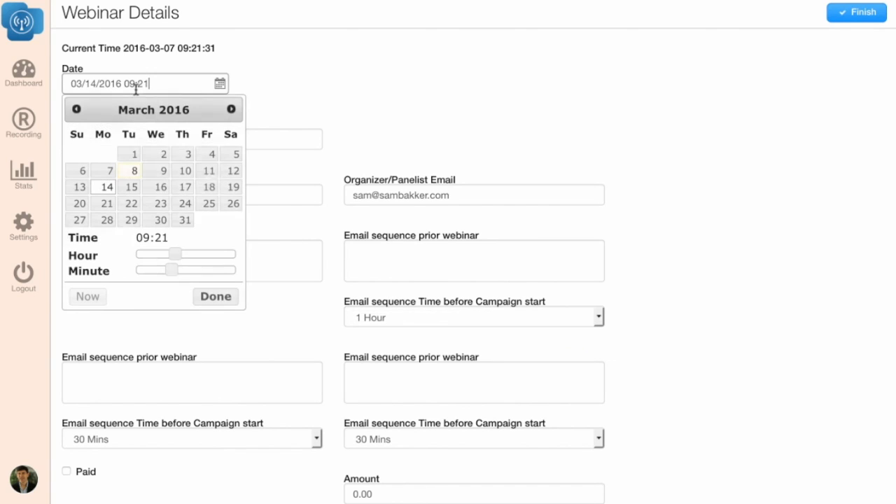
{"action": "left_click", "coordinate": [163, 172]}
{"action": "left_click_drag", "start_coordinate": [174, 254], "coordinate": [149, 296]}
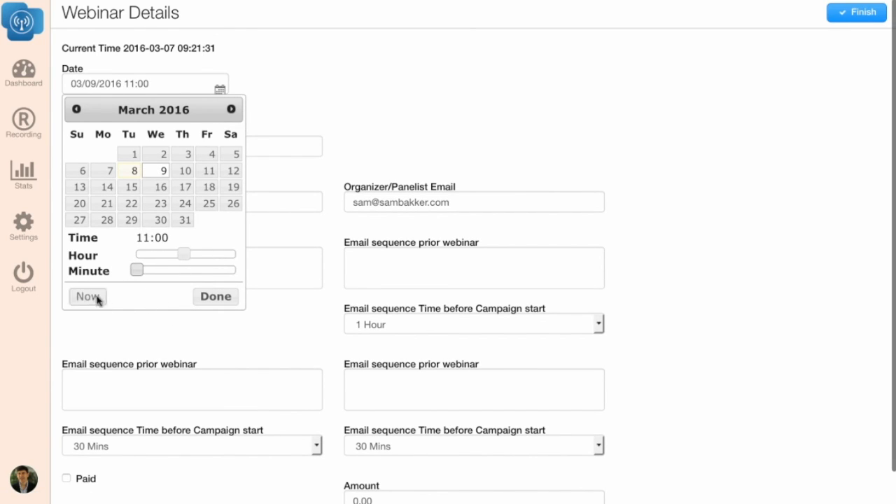
{"action": "left_click", "coordinate": [223, 298]}
Step: Fill in the webinar's description and finish creating the webinar
{"action": "scroll", "coordinate": [252, 300], "scroll_direction": "down", "scroll_amount": 1}
{"action": "left_click", "coordinate": [398, 360]}
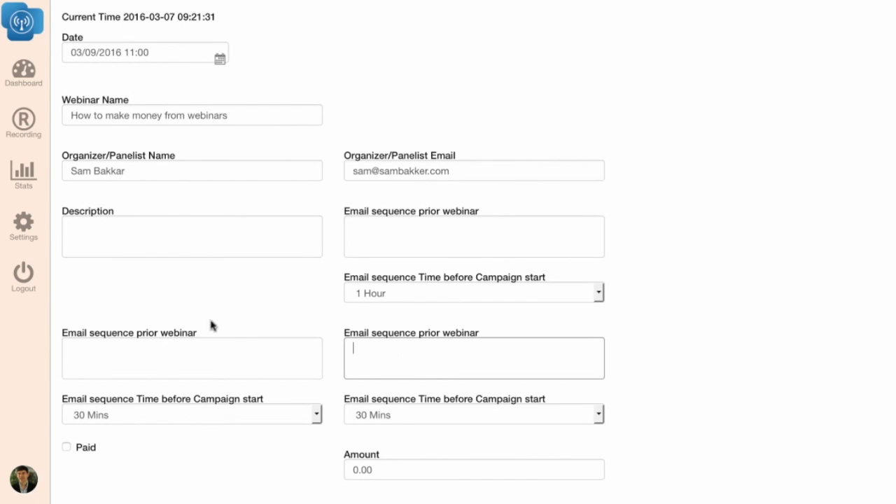
{"action": "left_click", "coordinate": [182, 231]}
{"action": "type", "text": "Thi"}
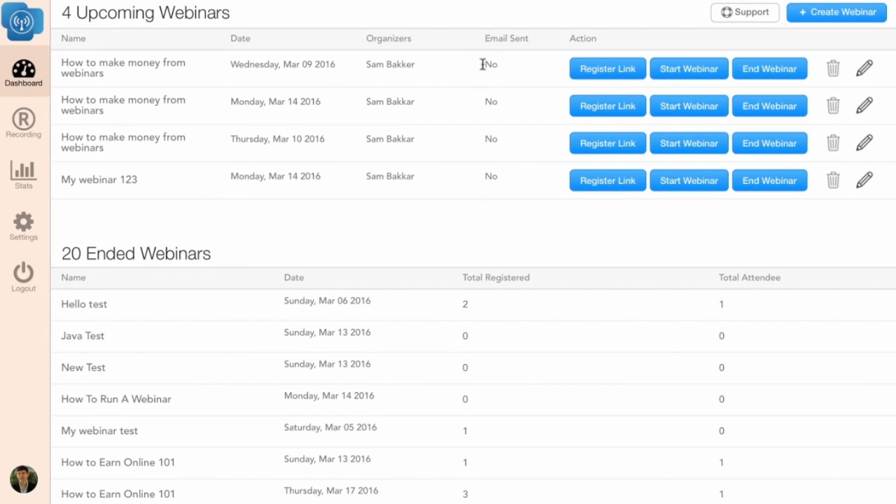
Step: Open the registration page of the March 9 webinar and submit the form with the attendee's name and e-mail address
{"action": "left_click", "coordinate": [626, 77]}
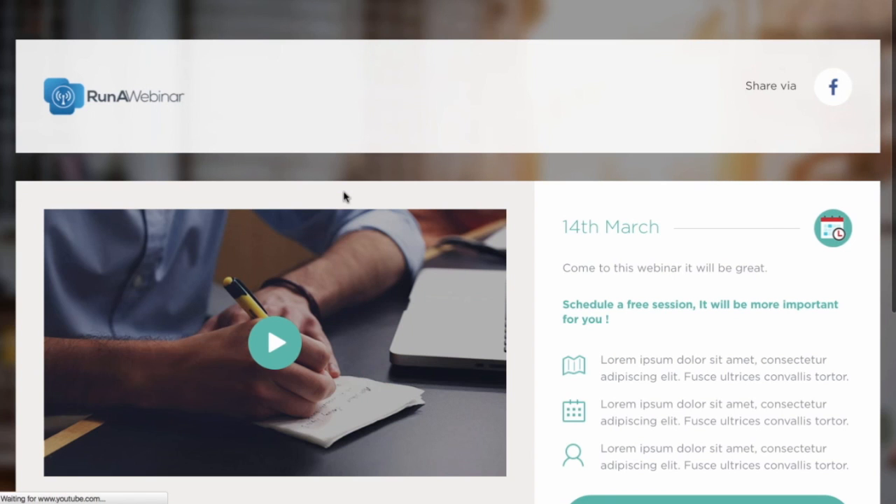
{"action": "scroll", "coordinate": [688, 376], "scroll_direction": "down", "scroll_amount": 5}
{"action": "left_click", "coordinate": [701, 347]}
{"action": "left_click", "coordinate": [631, 339]}
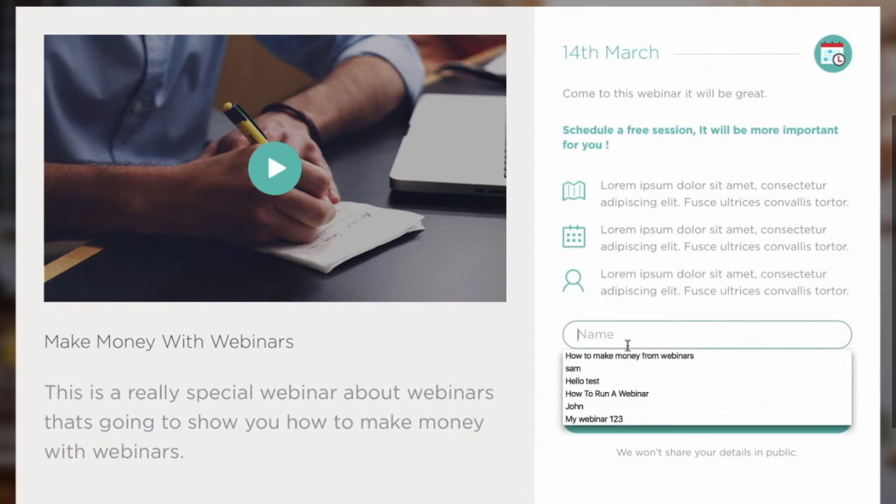
{"action": "left_click", "coordinate": [619, 370]}
{"action": "left_click", "coordinate": [607, 376]}
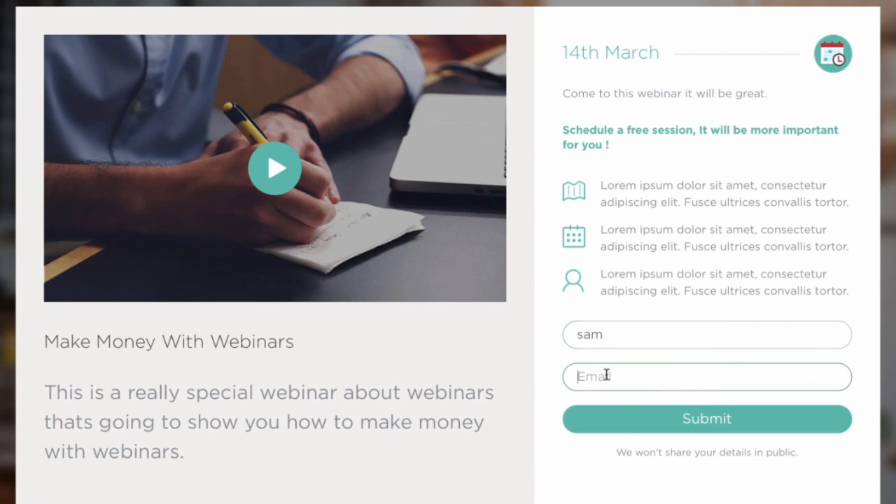
{"action": "type", "text": "sam"}
{"action": "left_click", "coordinate": [606, 398]}
{"action": "left_click", "coordinate": [645, 425]}
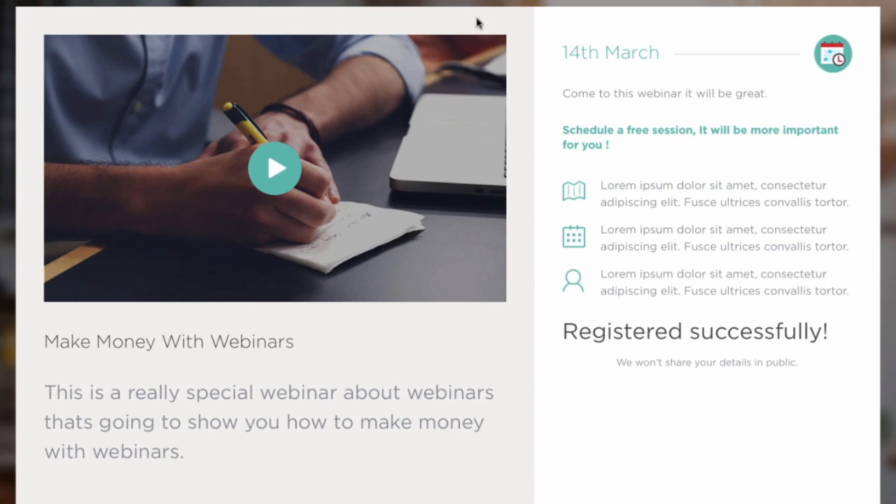
Step: Switch to Gmail in Chrome and review the "You are Registered for How to make money from webinars" email and its join link
{"action": "mouse_move", "coordinate": [340, 502]}
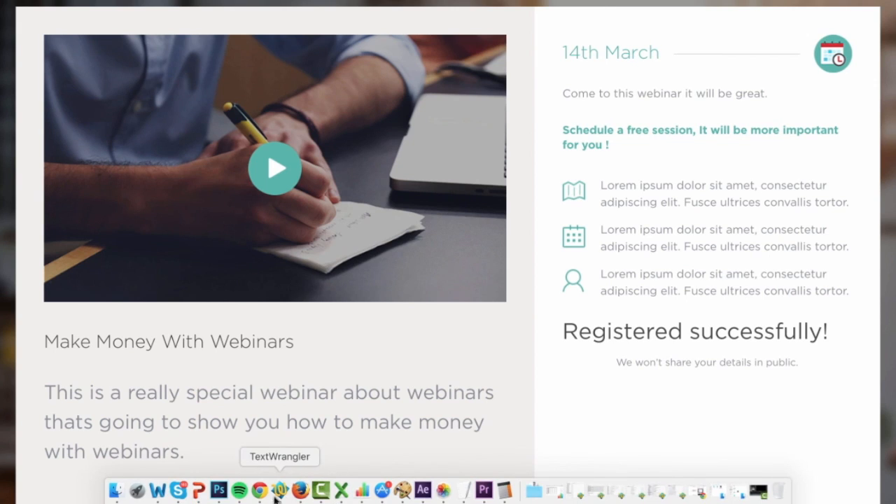
{"action": "left_click", "coordinate": [261, 494]}
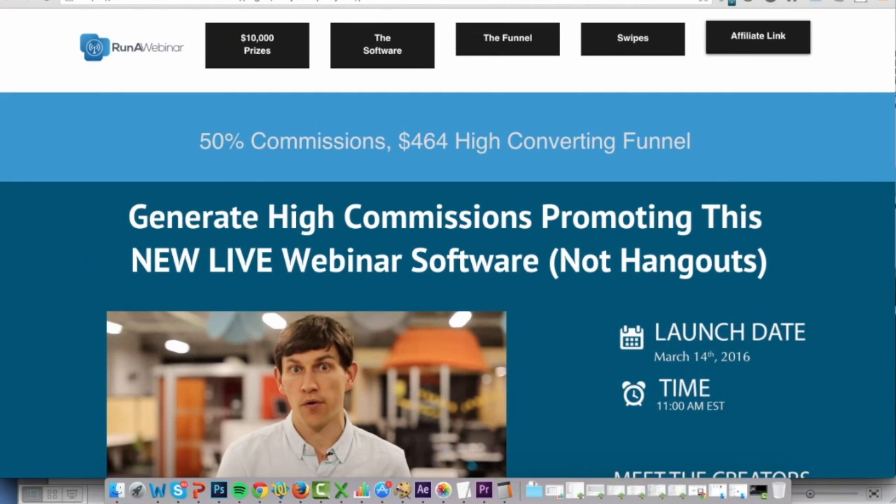
{"action": "left_click", "coordinate": [217, 1]}
{"action": "left_click", "coordinate": [427, 112]}
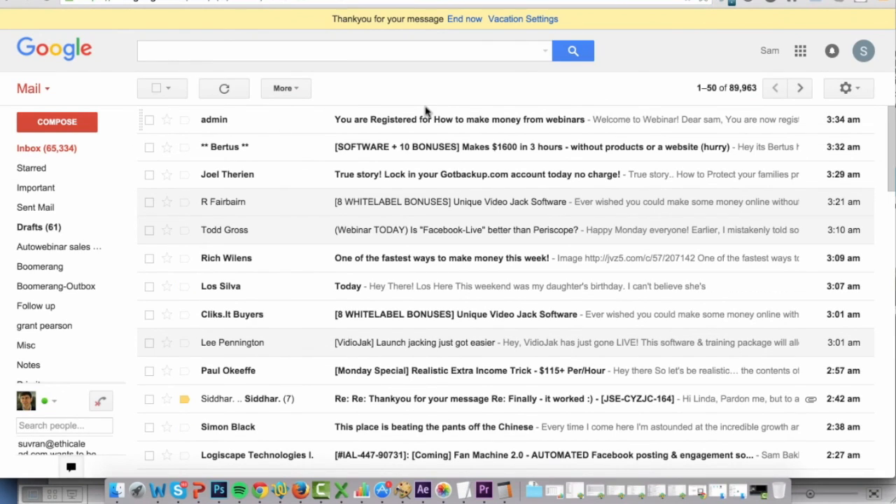
{"action": "scroll", "coordinate": [712, 356], "scroll_direction": "down", "scroll_amount": 2}
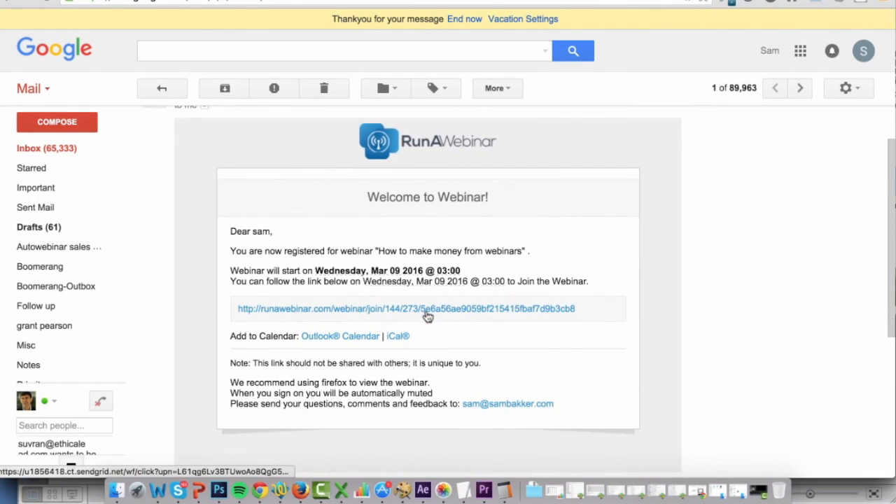
{"action": "scroll", "coordinate": [589, 337], "scroll_direction": "up", "scroll_amount": 1}
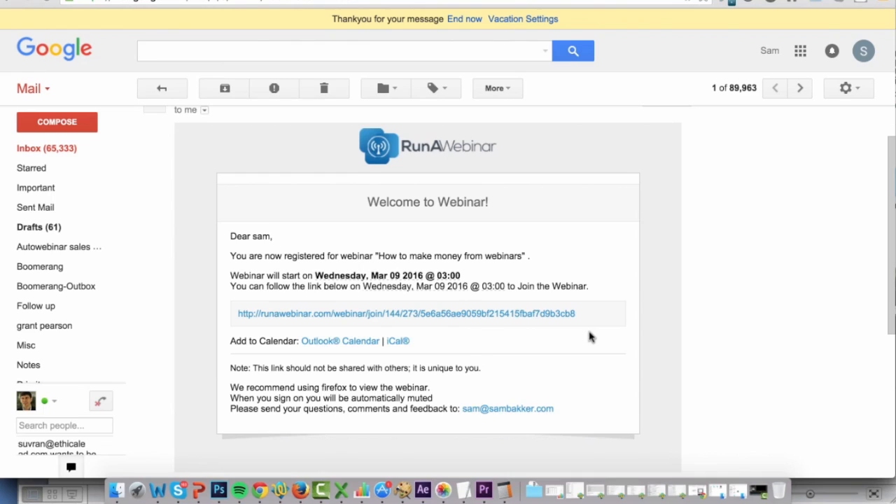
{"action": "scroll", "coordinate": [589, 337], "scroll_direction": "up", "scroll_amount": 2}
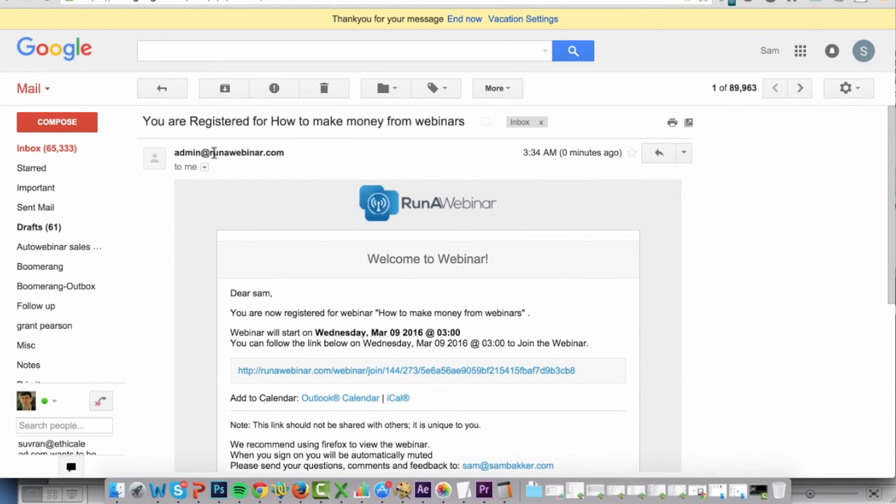
Step: Enter the webinar room through the attendee's join link and join the audio as a listener only
{"action": "mouse_move", "coordinate": [197, 152]}
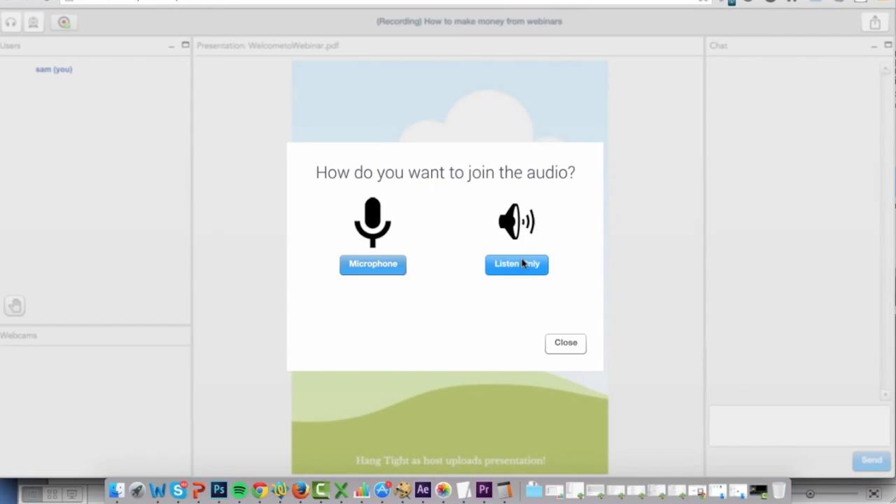
{"action": "left_click", "coordinate": [525, 262]}
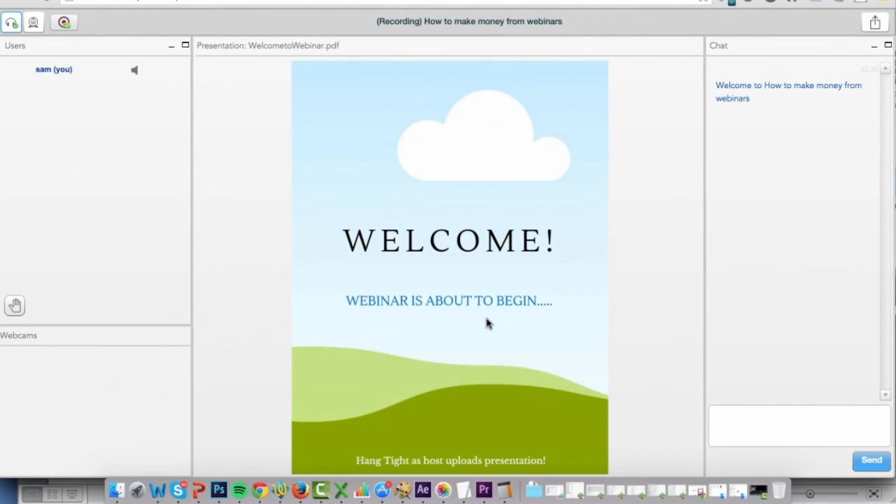
{"action": "key", "text": "XF86AudioLowerVolume"}
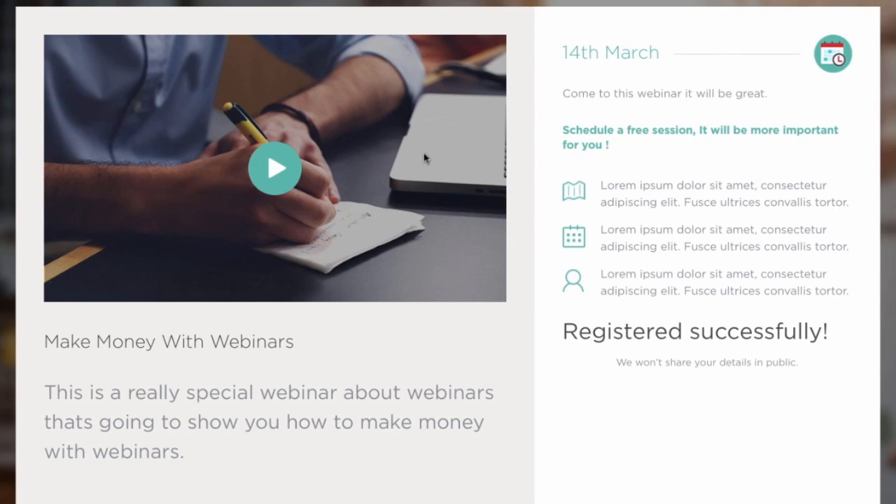
Step: Return to the webinar dashboard and start the March 9 webinar "How to make money from webinars" as host
{"action": "scroll", "coordinate": [105, 3], "scroll_direction": "up", "scroll_amount": 5}
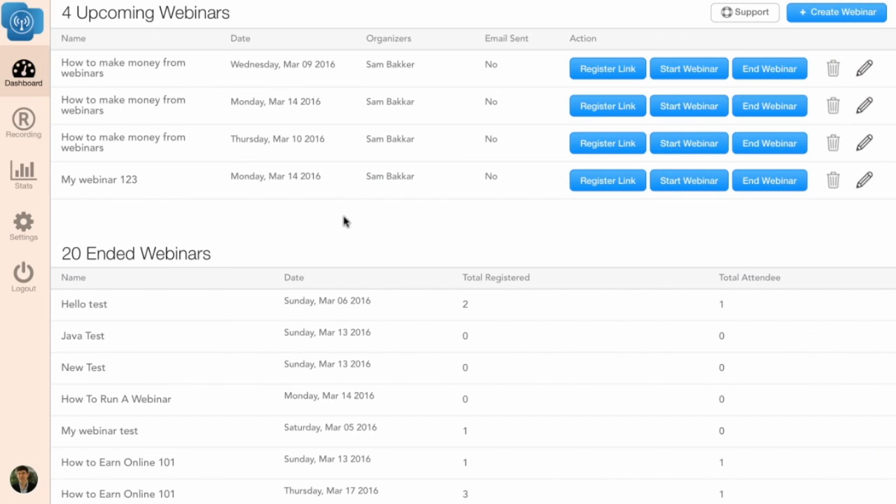
{"action": "left_click", "coordinate": [675, 70]}
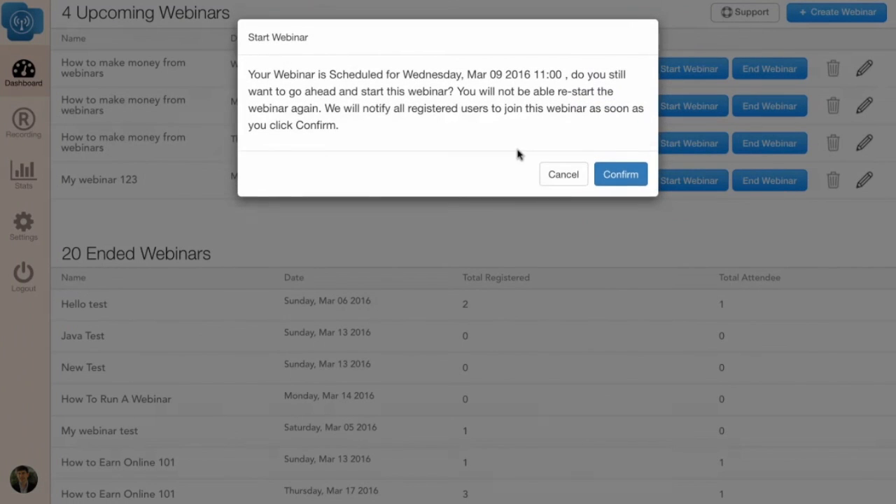
{"action": "left_click", "coordinate": [635, 181]}
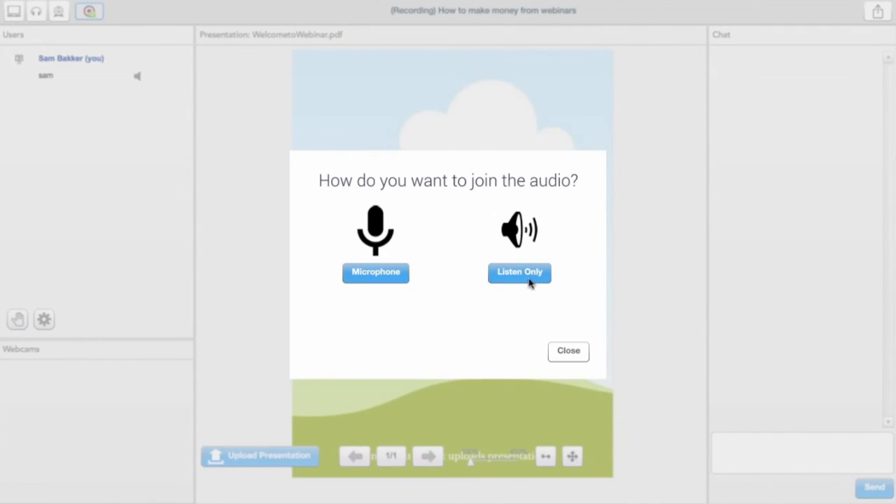
Step: Join the host's audio with the Built-in Microphone, using Flash with camera and microphone access allowed, and complete the audio test
{"action": "left_click", "coordinate": [385, 272]}
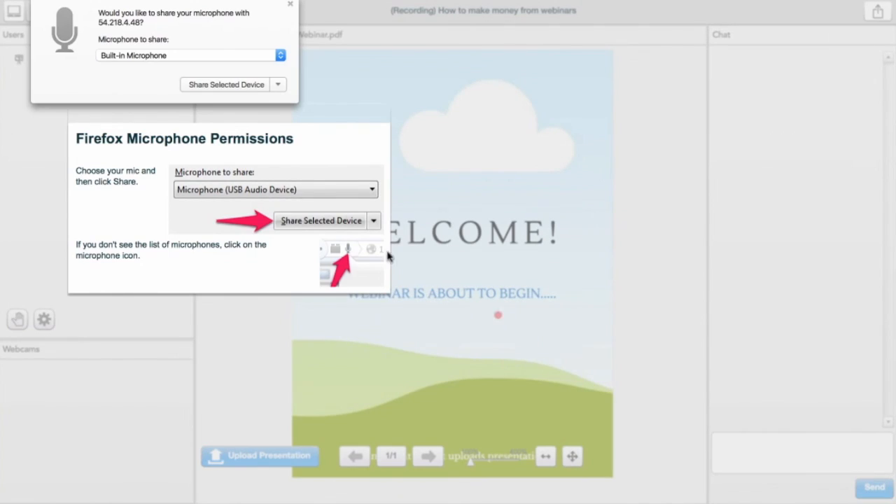
{"action": "left_click", "coordinate": [244, 90]}
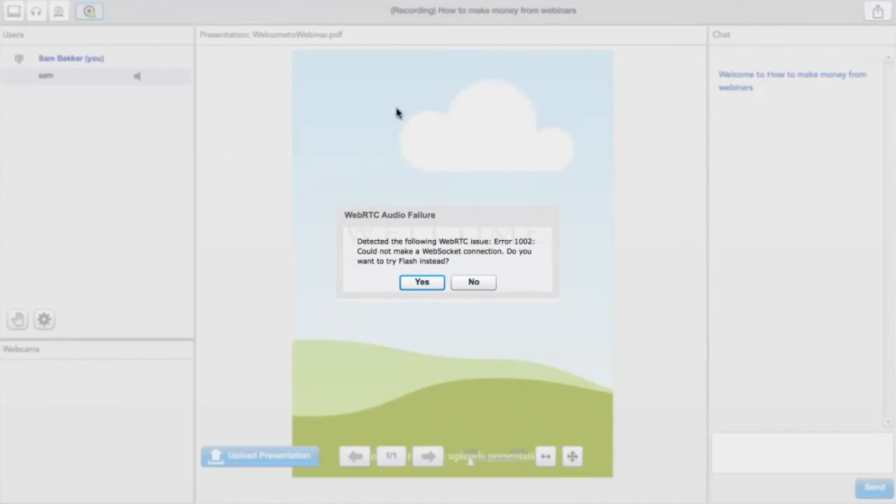
{"action": "left_click", "coordinate": [426, 283]}
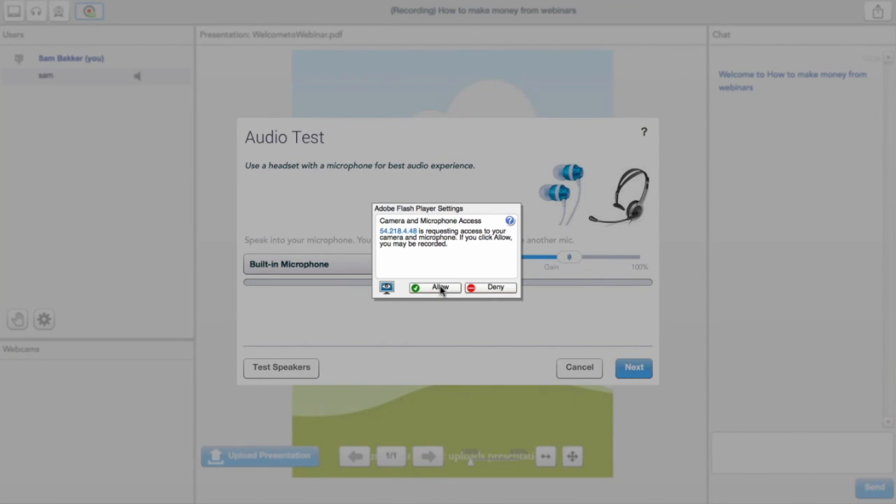
{"action": "left_click", "coordinate": [430, 288]}
{"action": "left_click", "coordinate": [635, 368]}
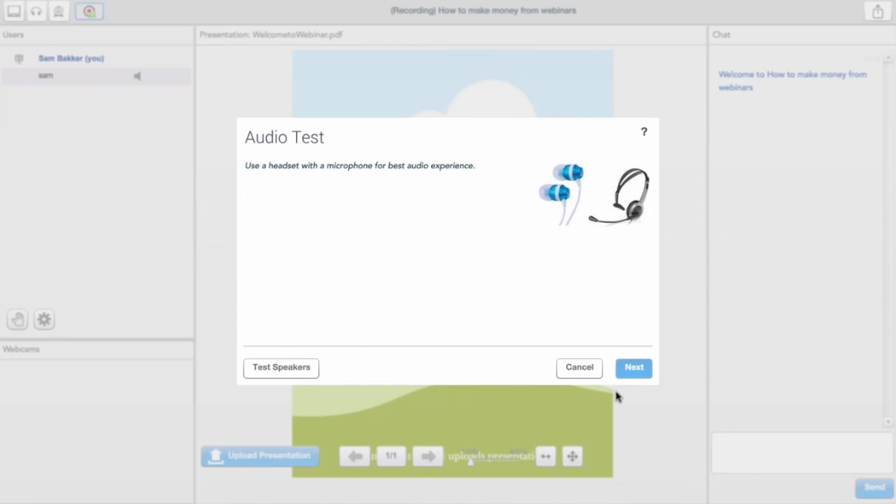
{"action": "left_click", "coordinate": [582, 333]}
Step: Start sharing the host's desktop and choose the text tool for annotating the presentation
{"action": "left_click", "coordinate": [13, 11]}
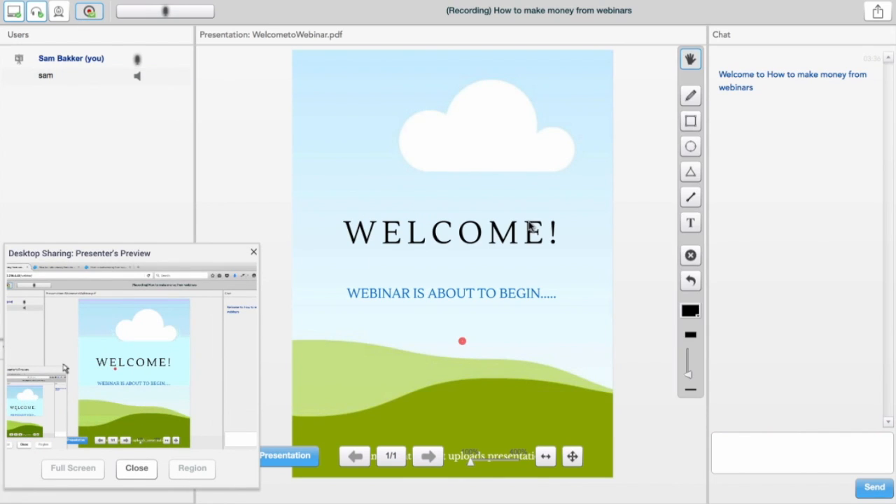
{"action": "left_click", "coordinate": [691, 223]}
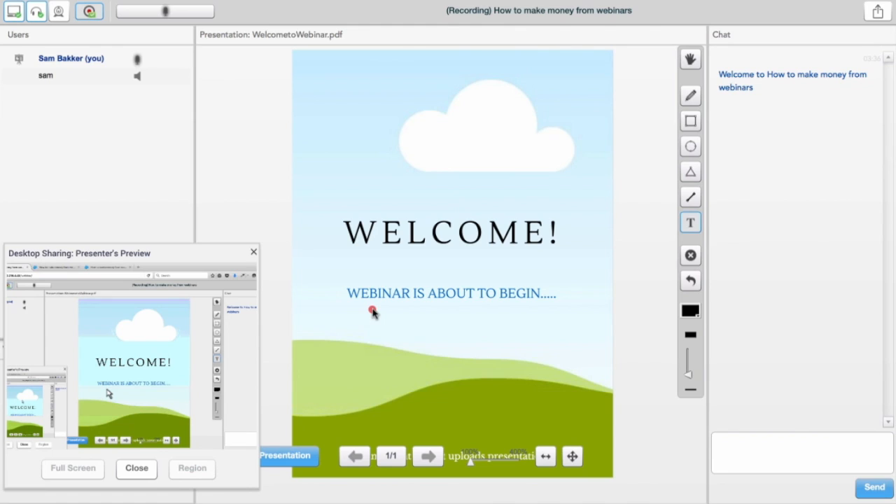
{"action": "left_click", "coordinate": [130, 74]}
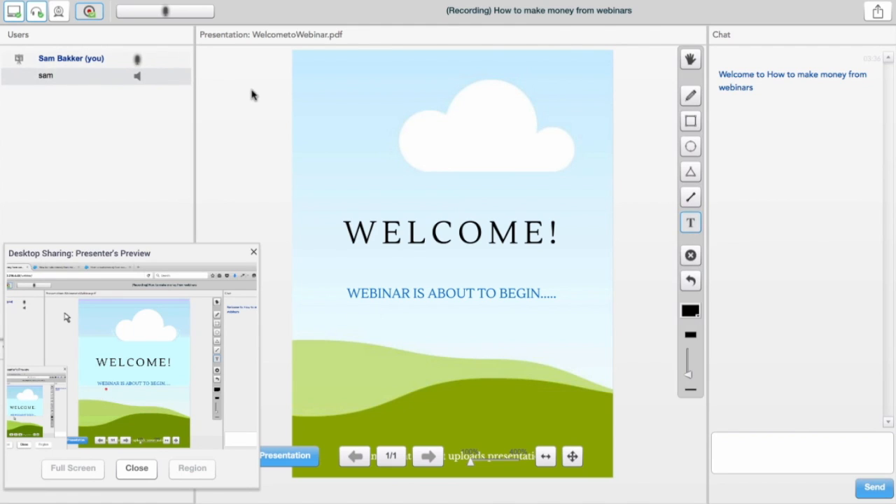
Step: Share the host's webcam at 320x240 resolution
{"action": "left_click", "coordinate": [61, 13]}
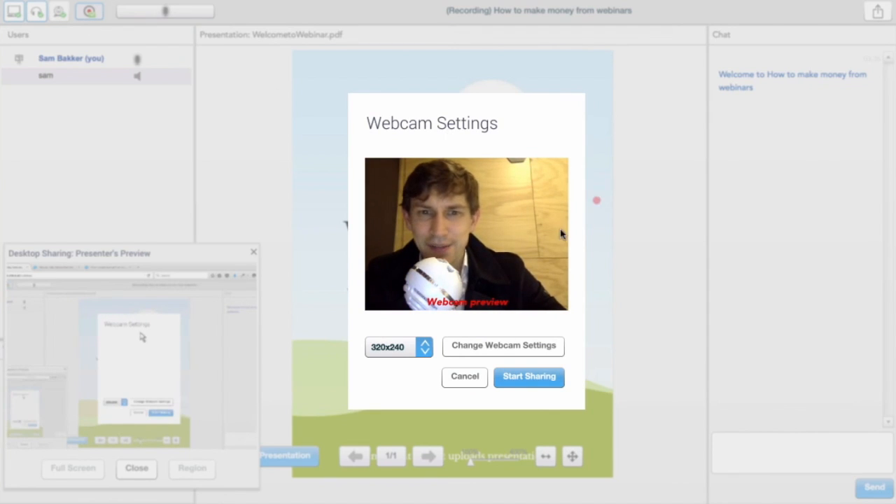
{"action": "left_click", "coordinate": [399, 348]}
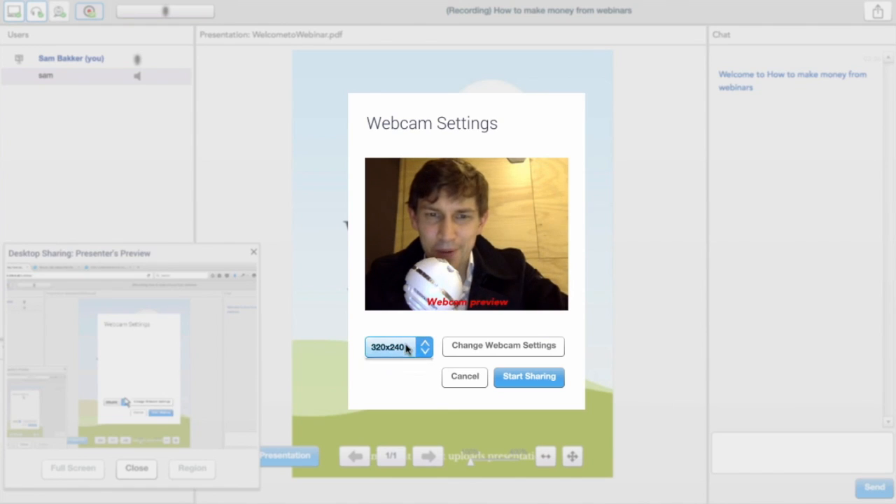
{"action": "left_click", "coordinate": [489, 320]}
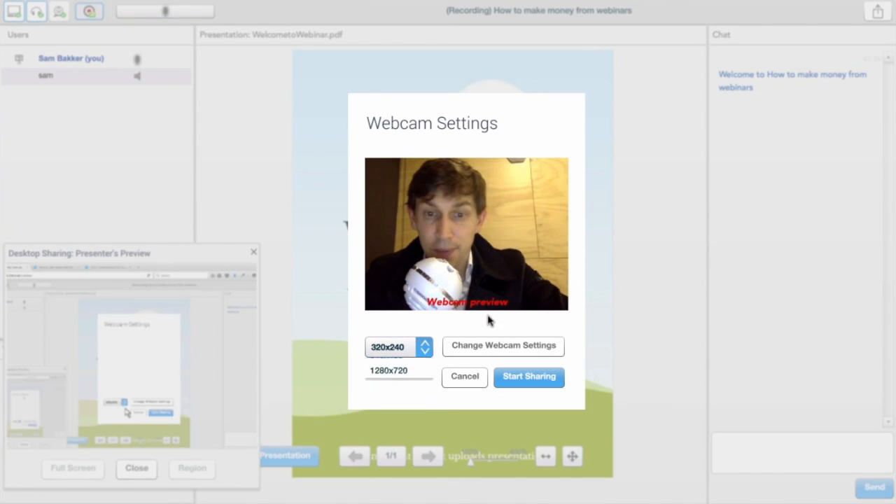
{"action": "left_click", "coordinate": [530, 379]}
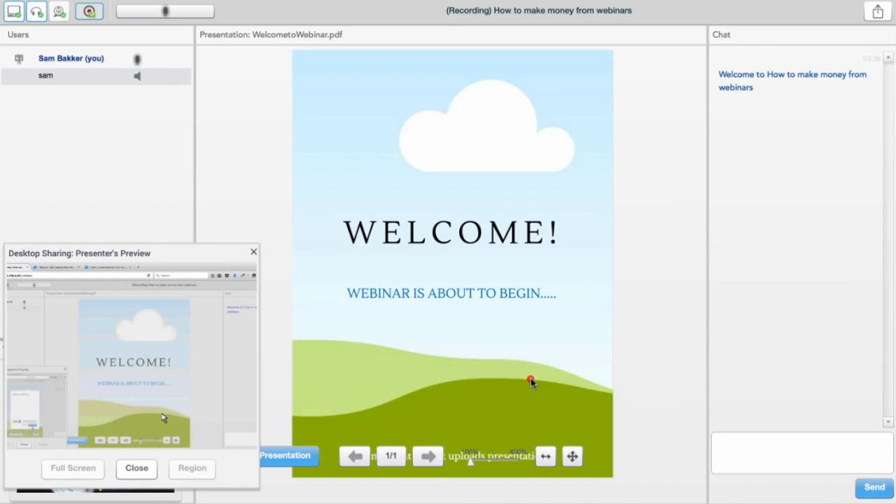
Step: Log the host out of the live webinar room
{"action": "mouse_move", "coordinate": [524, 292]}
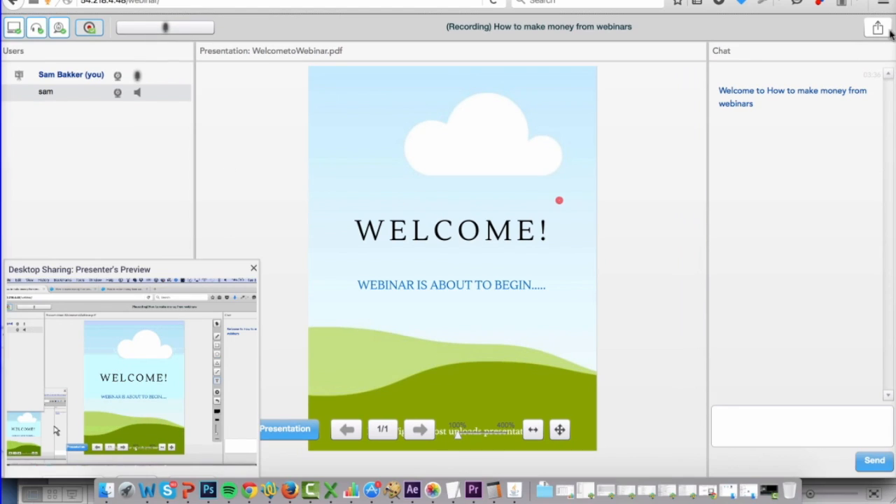
{"action": "left_click", "coordinate": [878, 29]}
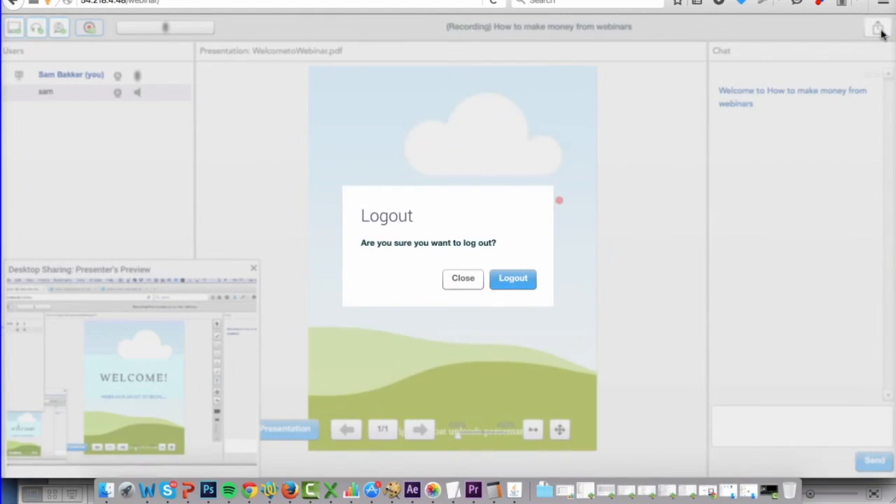
{"action": "left_click", "coordinate": [519, 284]}
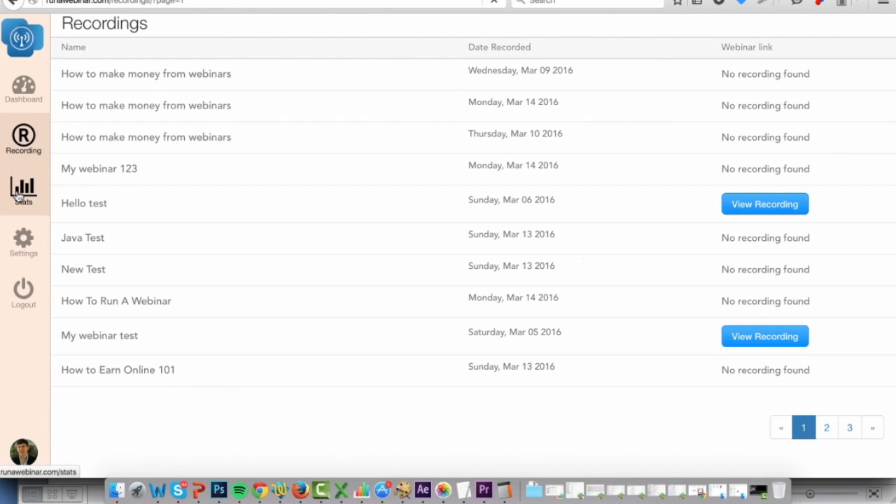
Step: Review the registration and attendance stats of the webinars and open the settings page
{"action": "left_click", "coordinate": [19, 197]}
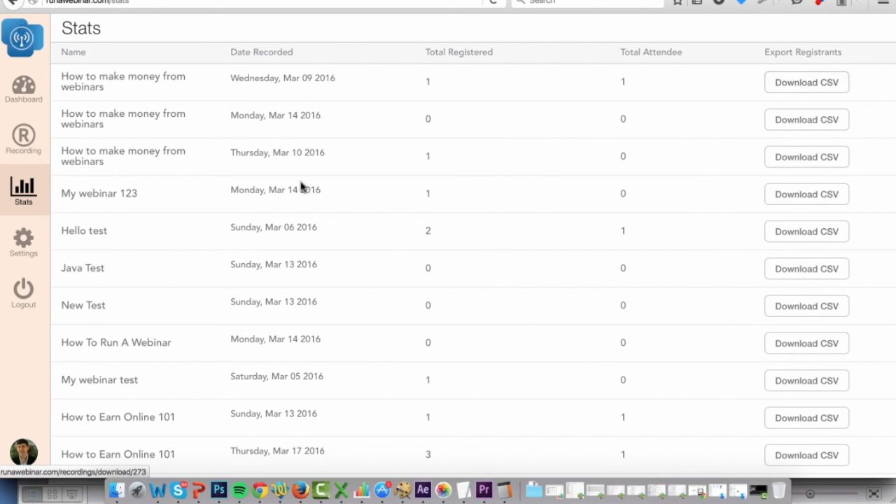
{"action": "left_click", "coordinate": [42, 253]}
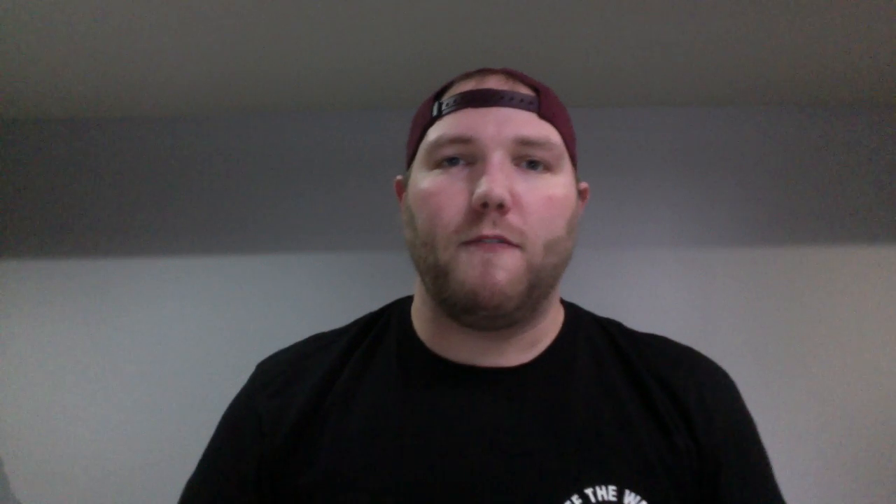